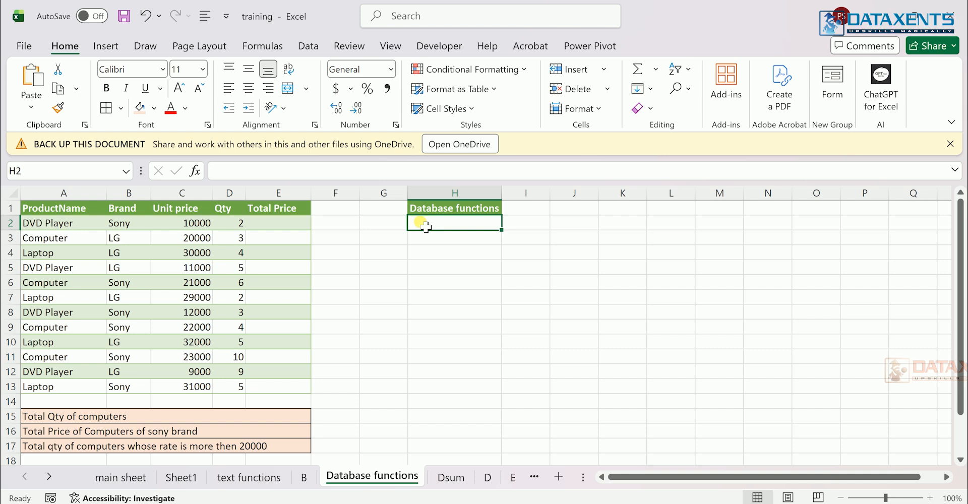
List the function names dsum, dcount, dcounta, dmax and dmin in cells H2 to H6 under Database functions.
type("dsum")
key("Return")
type("dcount")
key("Return")
type("dcounta")
key("Return")
type("dmax")
key("Return")
type("di")
key("BackSpace")
type("min")
key("Return")
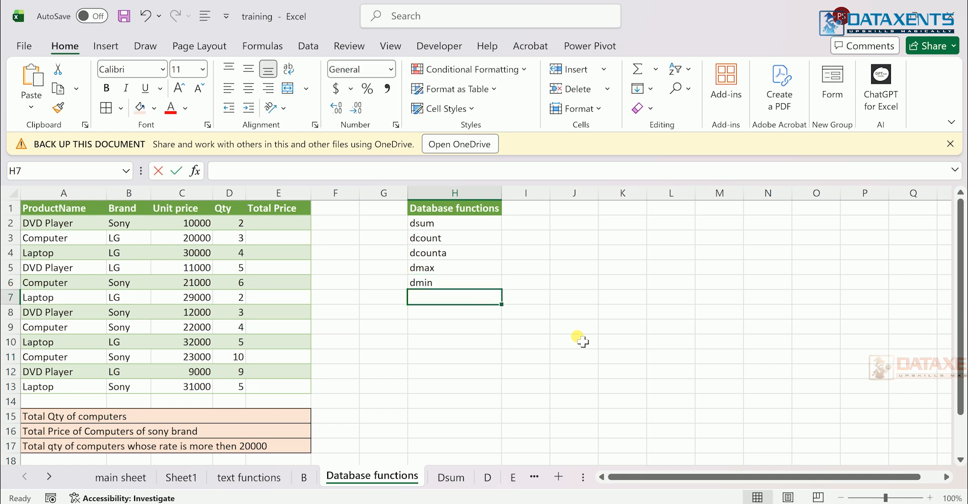
Add dproduct, daverage and dget to the function list in cells H7 to H9.
type("dproduc")
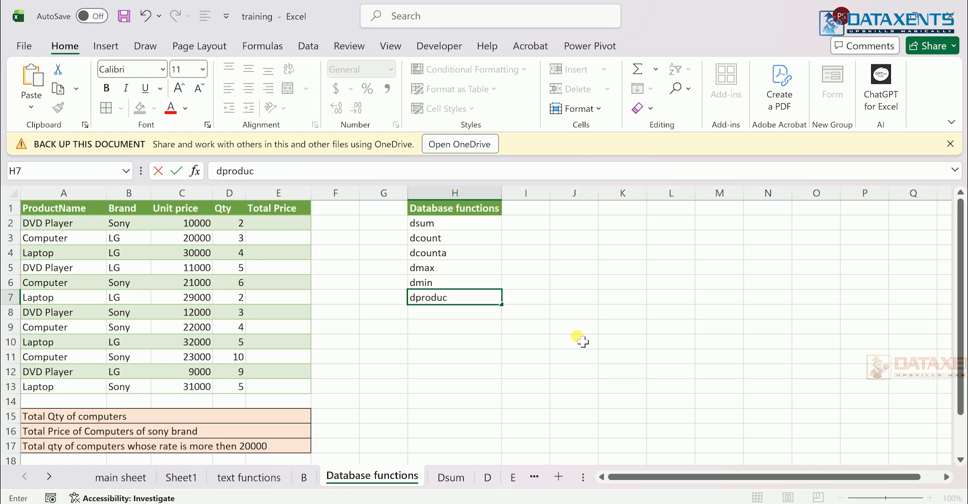
type("t")
key("Return")
type("daverage")
key("Return")
type("d")
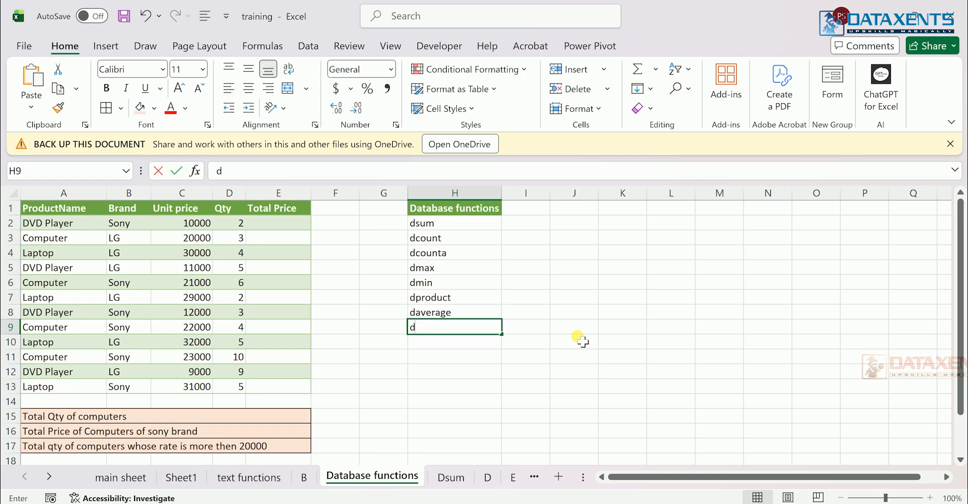
type("get")
key("Return")
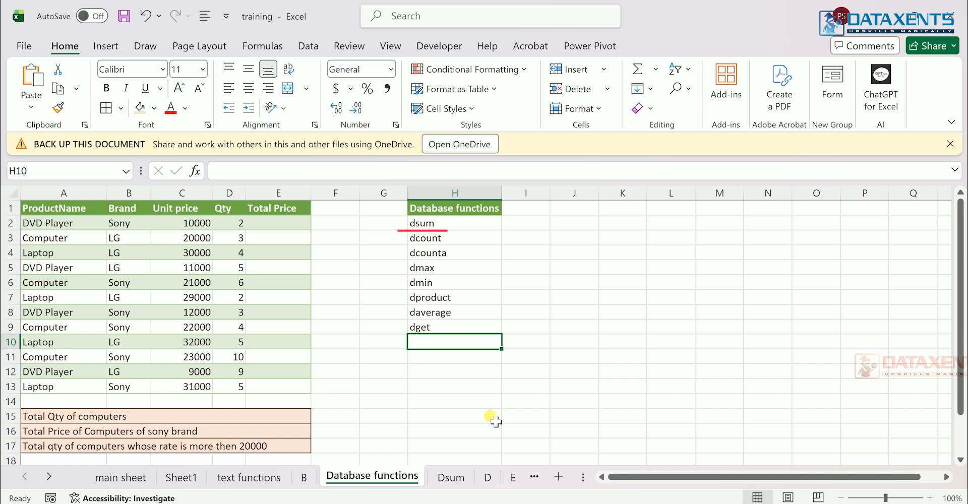
On the Dsum sheet, enter the argument note "database,field,criteria" in cell I2 beside DSUM.
left_click(452, 477)
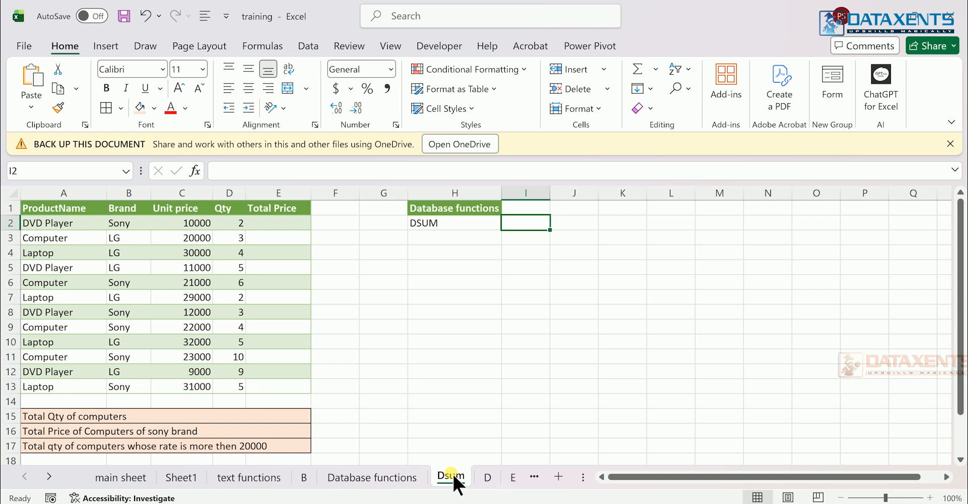
type("database")
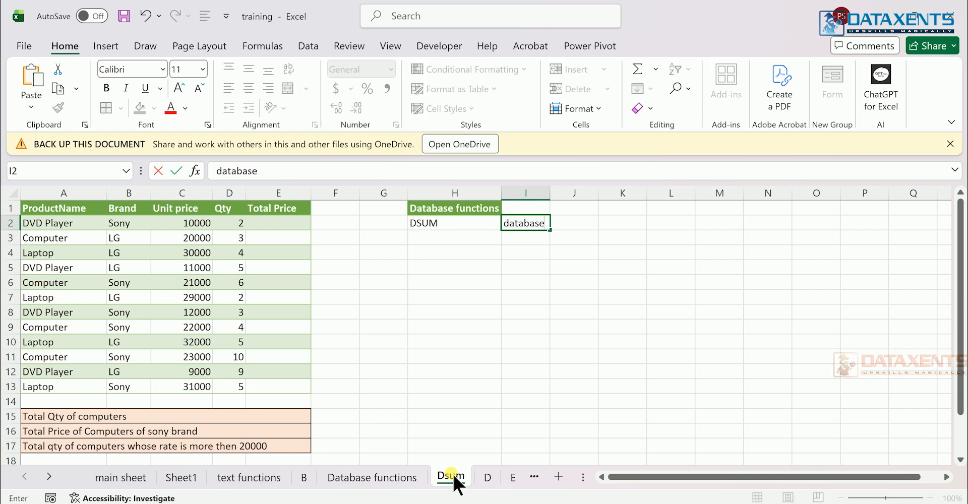
type(",f")
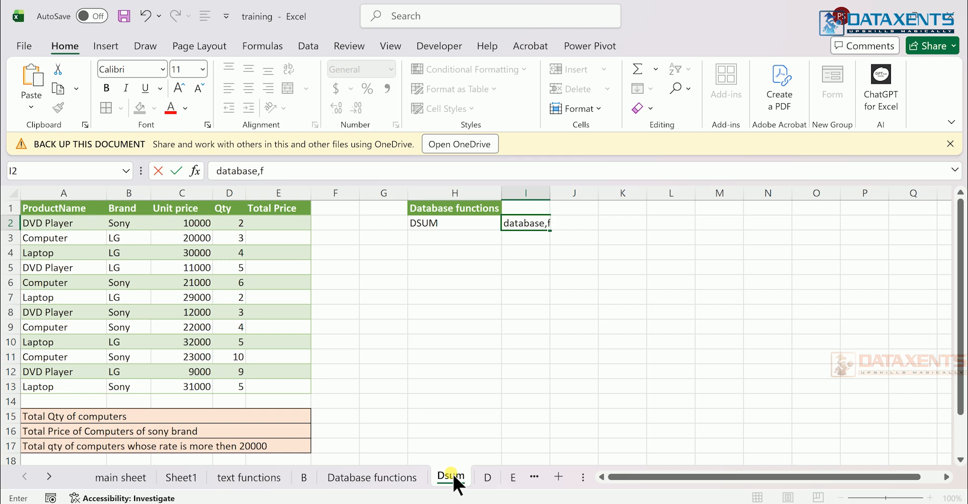
type("ield,")
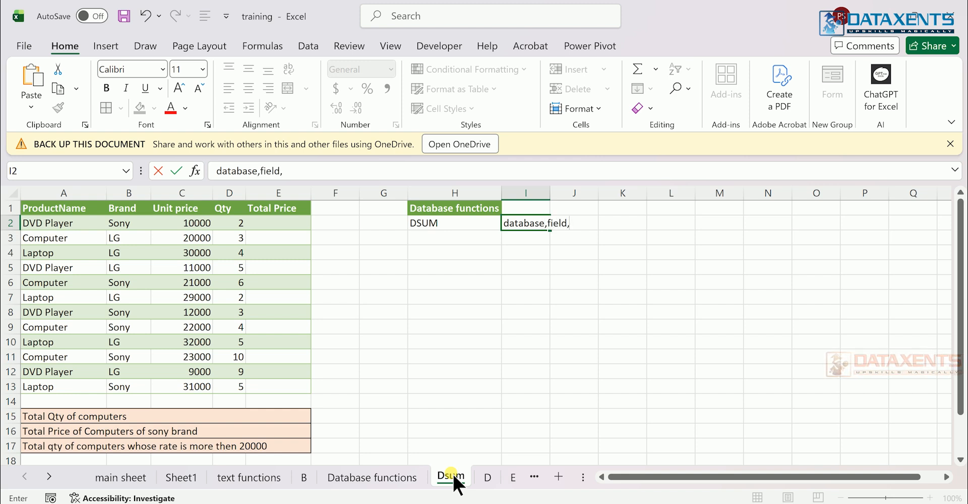
type("crei")
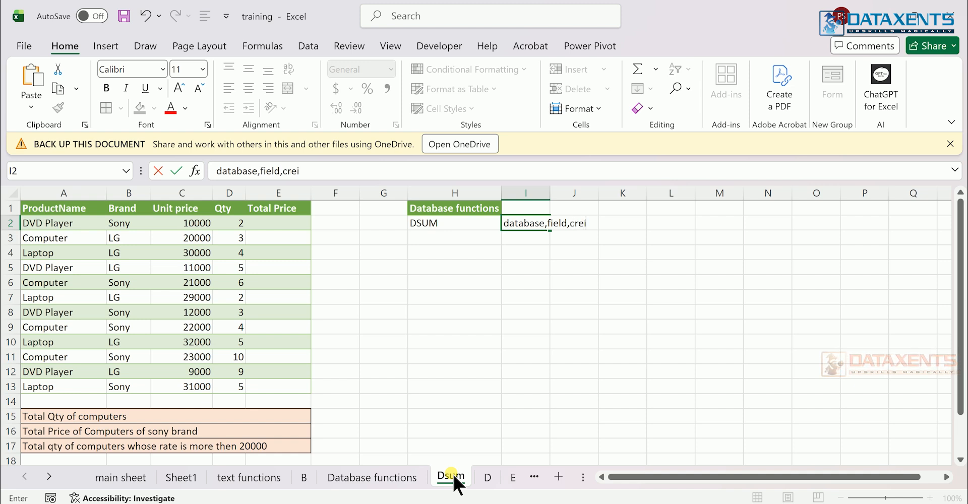
key("BackSpace")
key("BackSpace")
type("i")
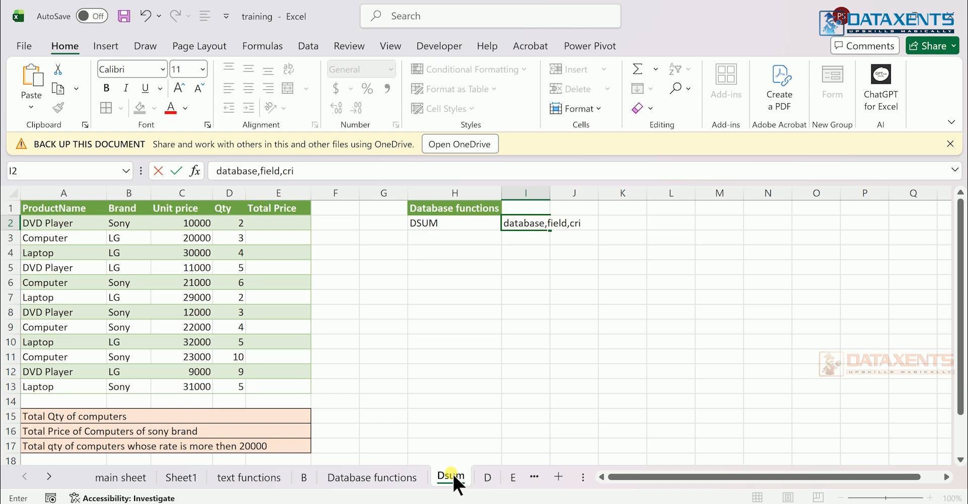
type("teria")
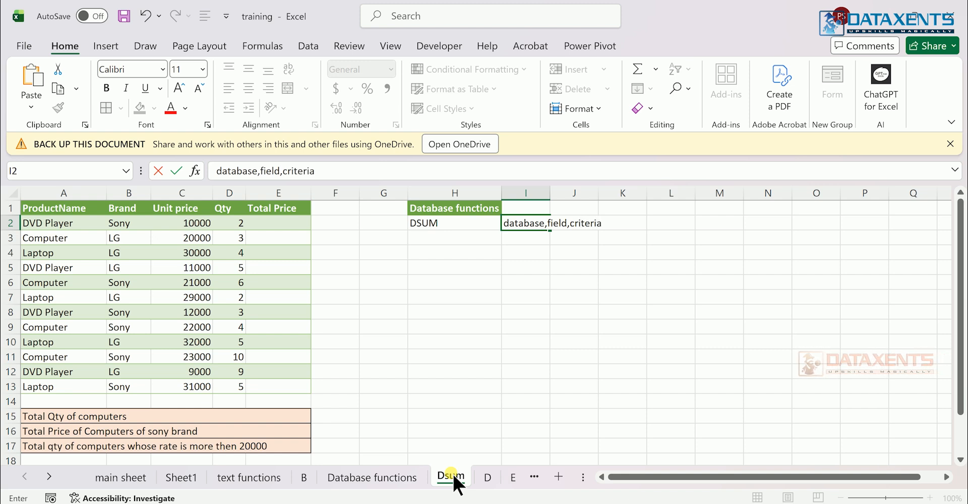
key("Return")
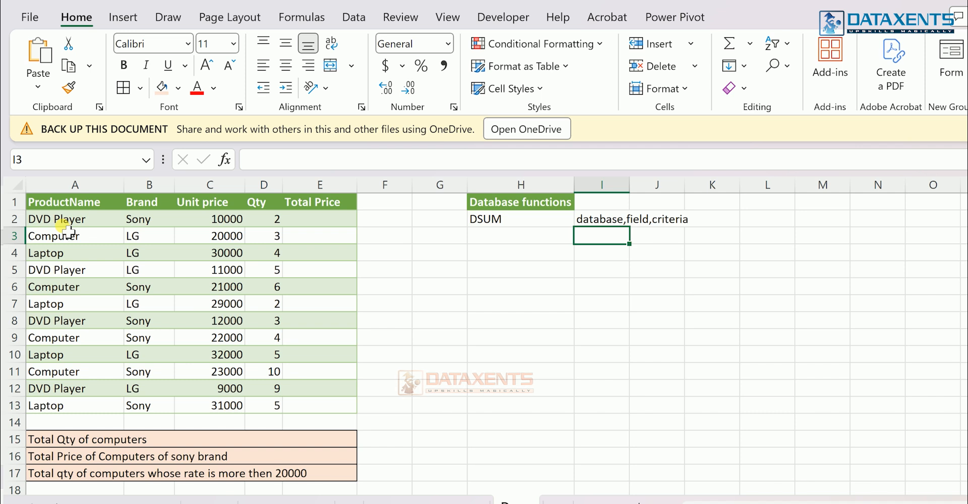
Copy the product value Computer from A3 into cell I6 as the criterion.
left_click(94, 244)
key("ctrl+c")
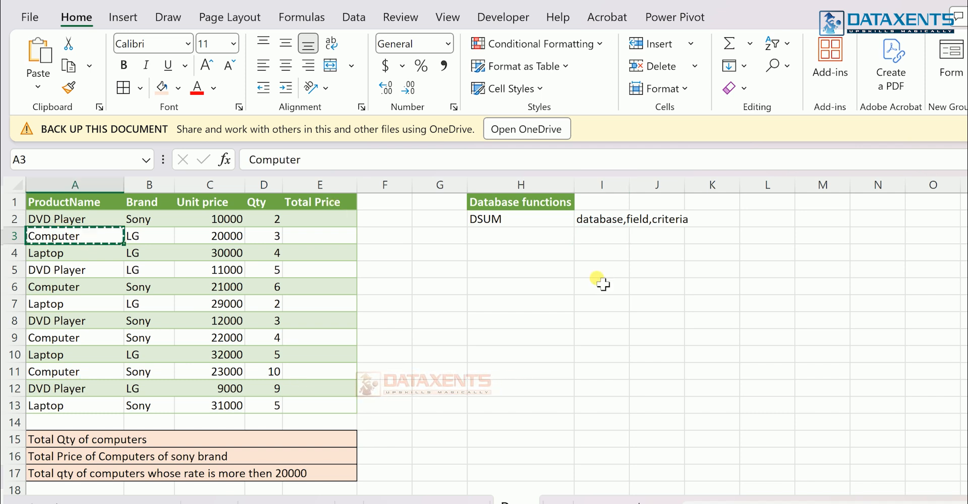
left_click(588, 288)
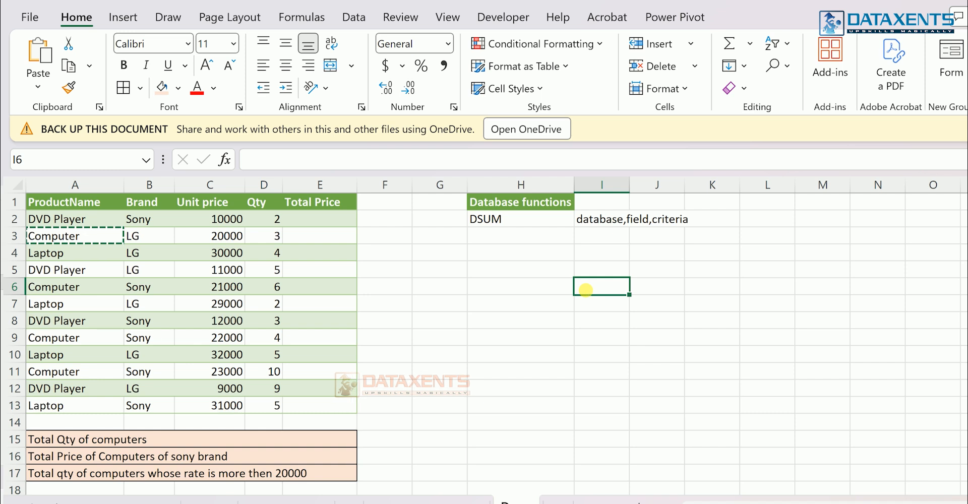
key("ctrl+v")
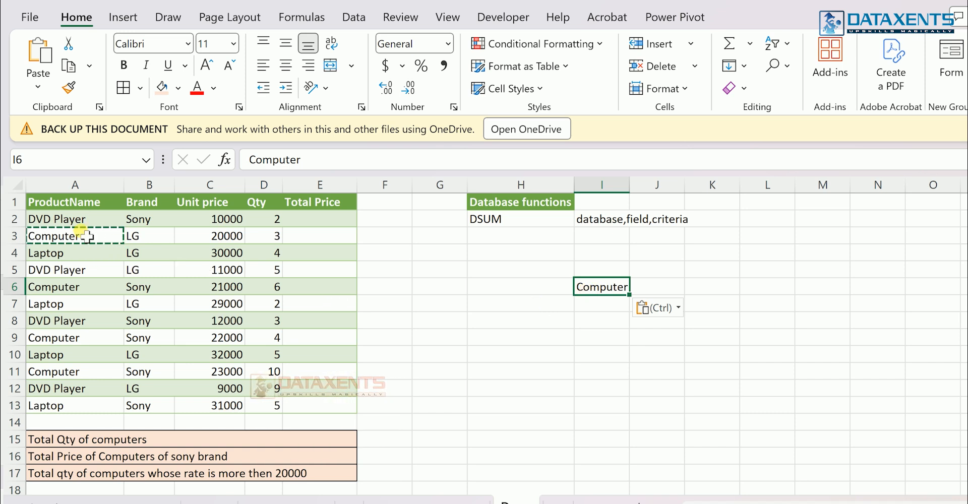
Copy the ProductName header from A1 into I5 above the criterion and autofit column I's width.
left_click(75, 203)
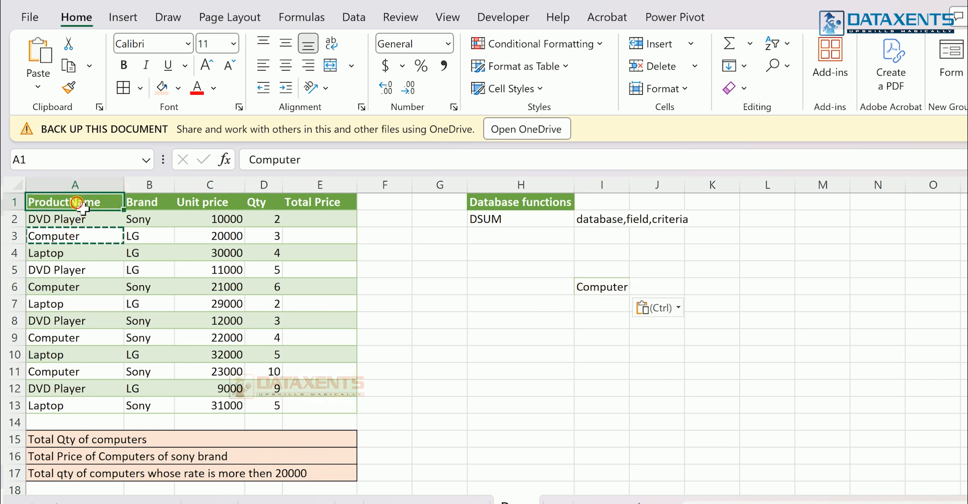
key("ctrl+c")
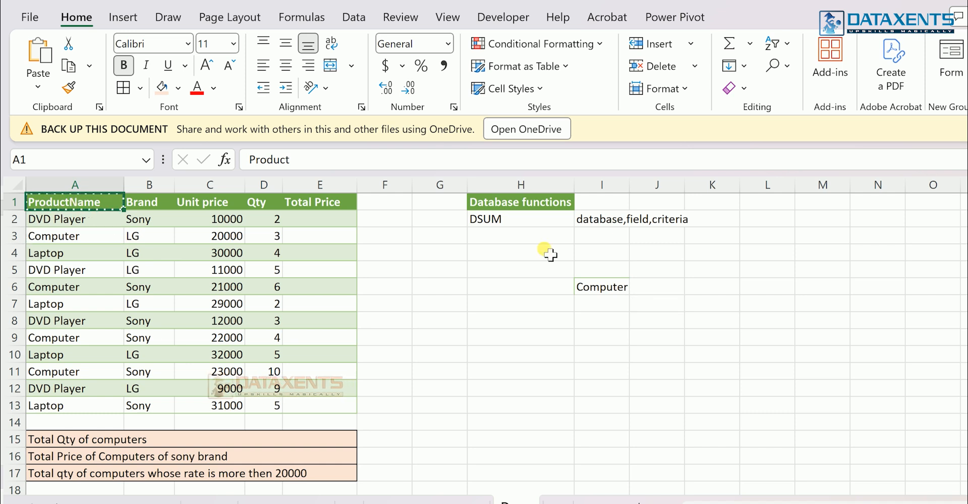
left_click(599, 272)
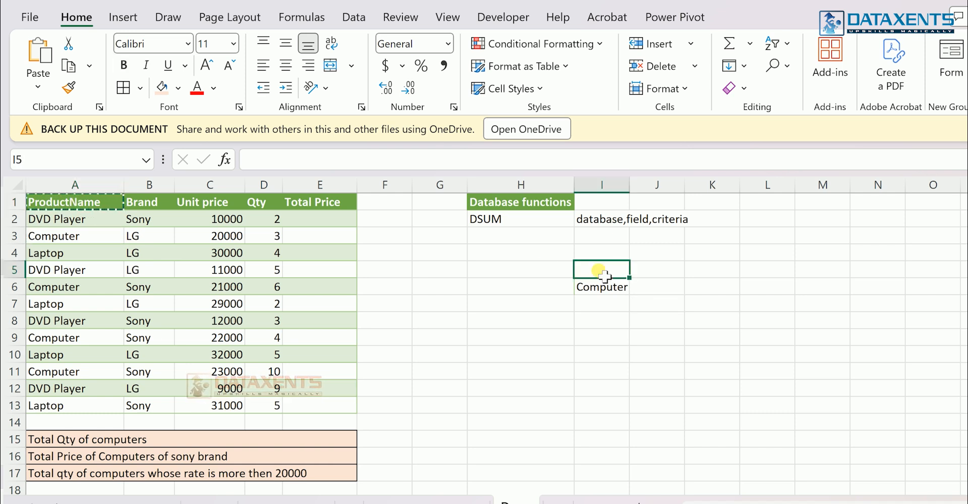
key("ctrl+v")
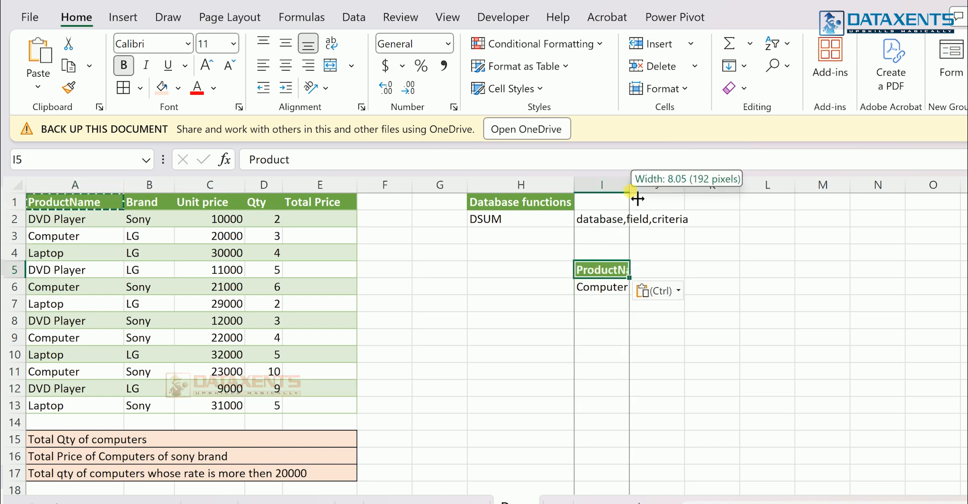
double_click(629, 185)
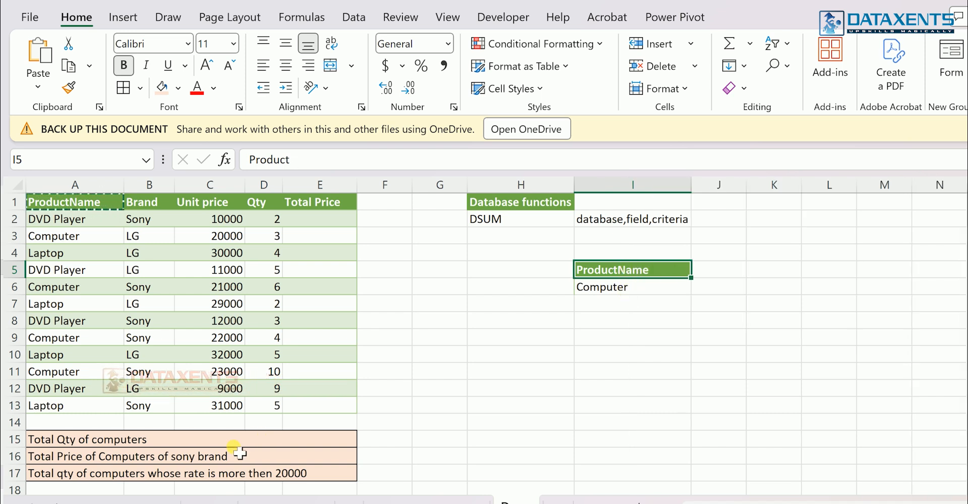
Sum the Qty of computers in cell J6 with =dsum(A1:E13,D1,I5:I6).
left_click(720, 286)
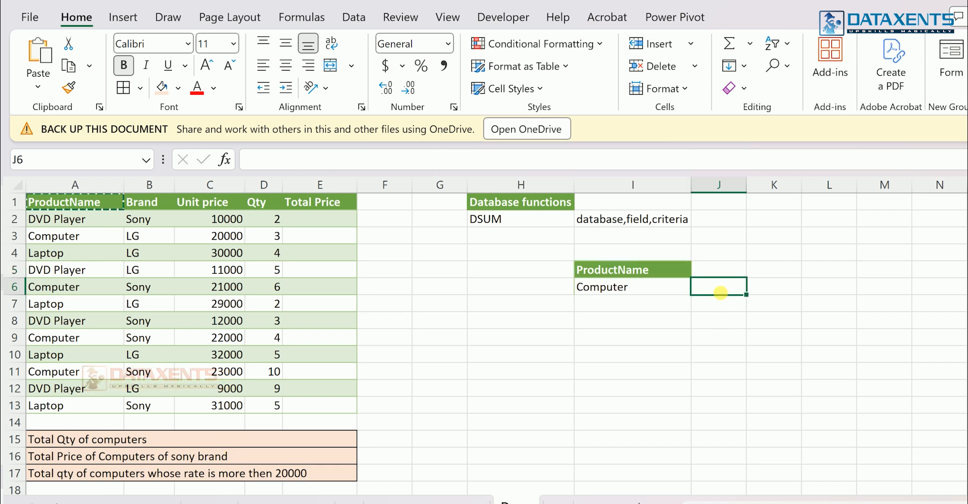
type("=dsum(")
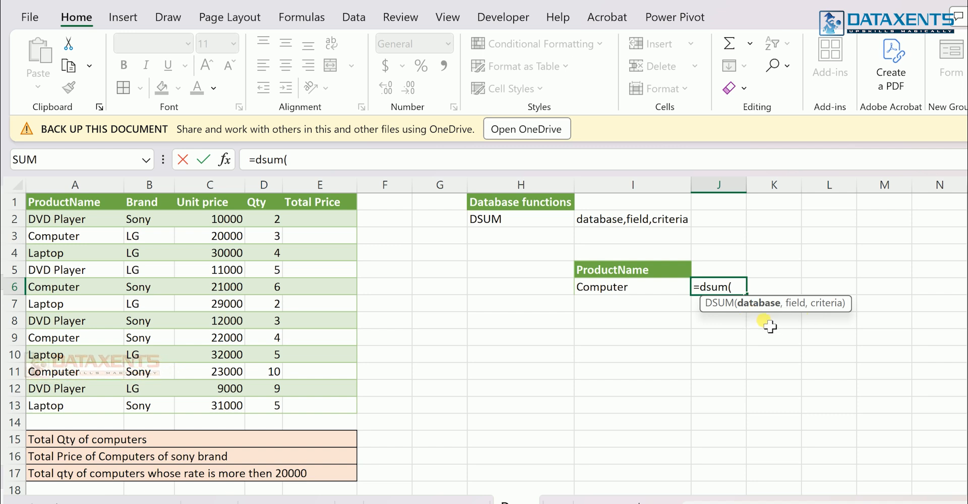
left_click_drag(101, 207, 344, 407)
type(",")
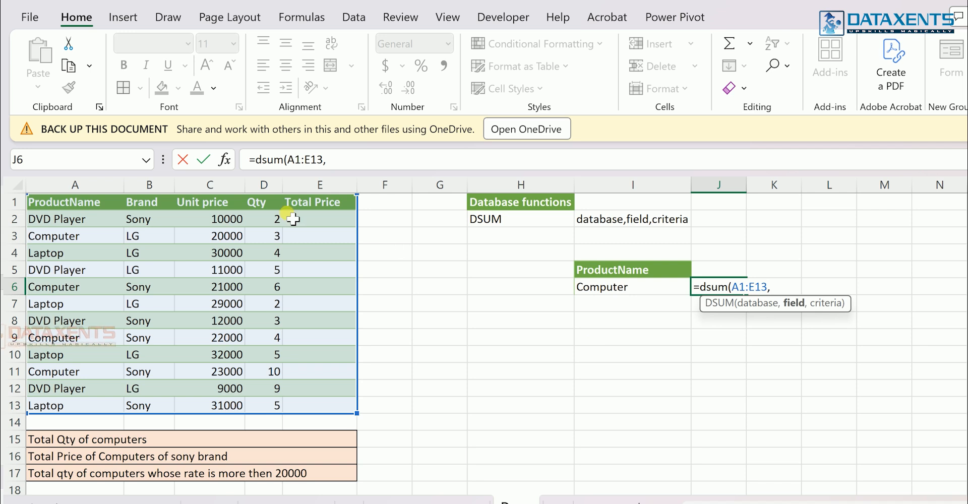
left_click(272, 204)
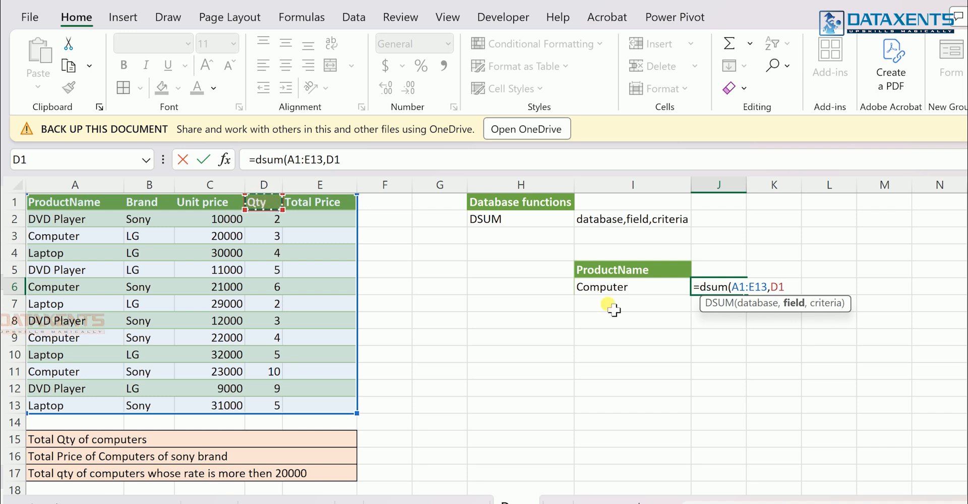
type(",")
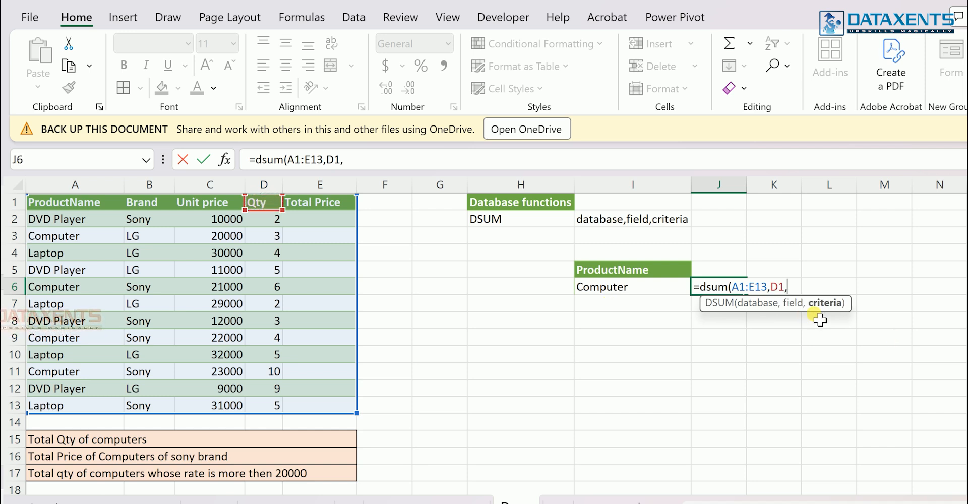
left_click_drag(616, 272, 625, 297)
type(")")
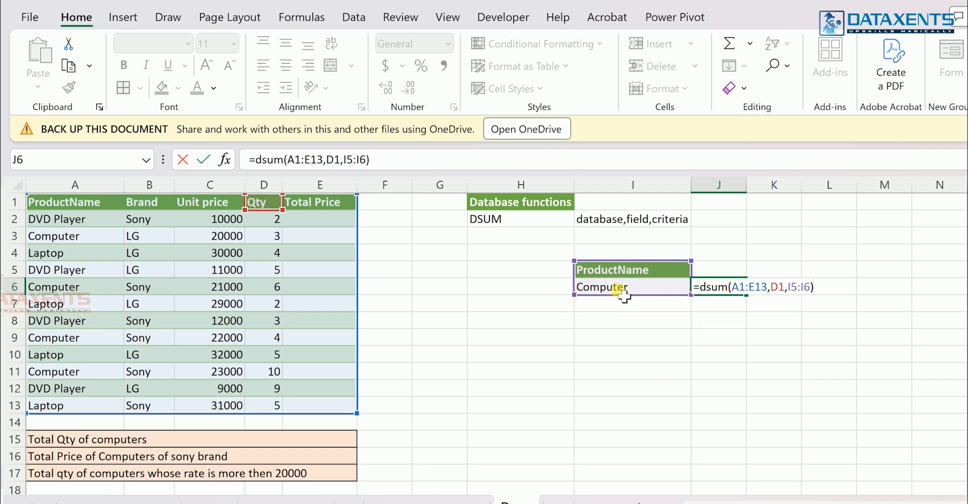
key("Return")
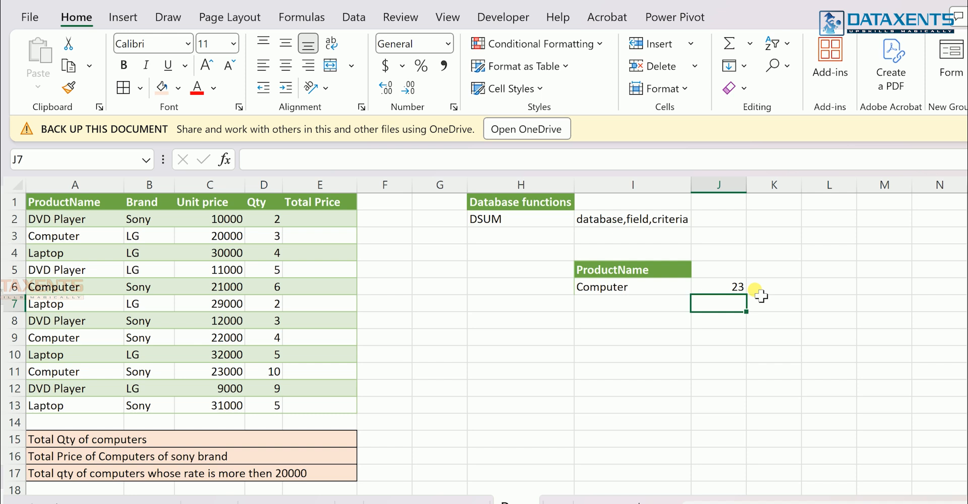
Change the product criterion in I6 to Laptop.
left_click(634, 287)
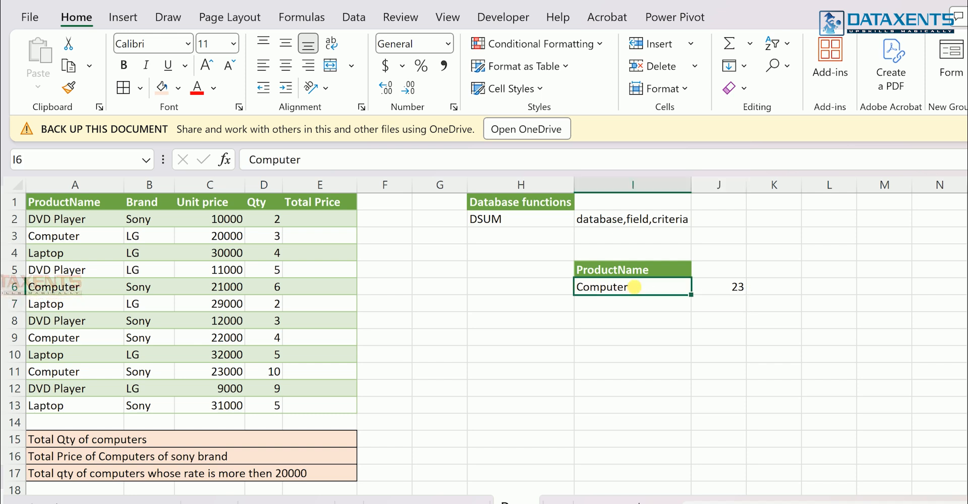
type("Laptop")
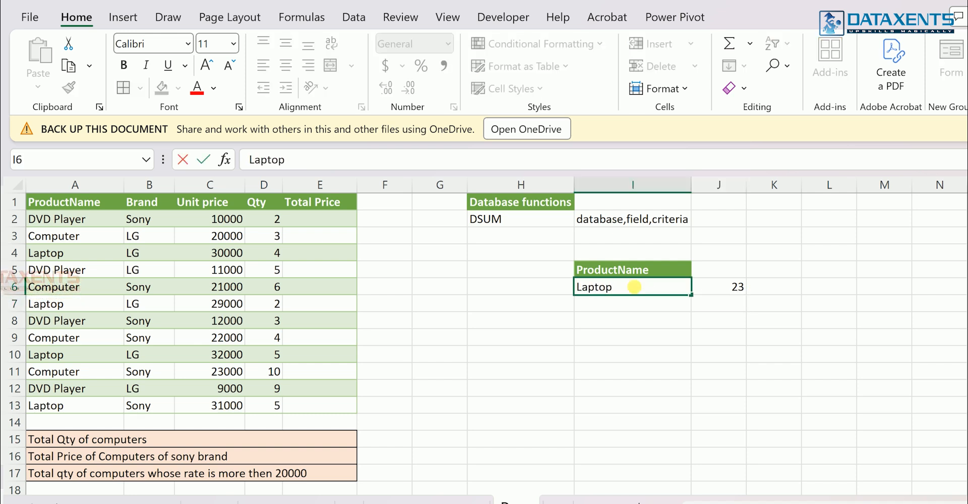
key("Return")
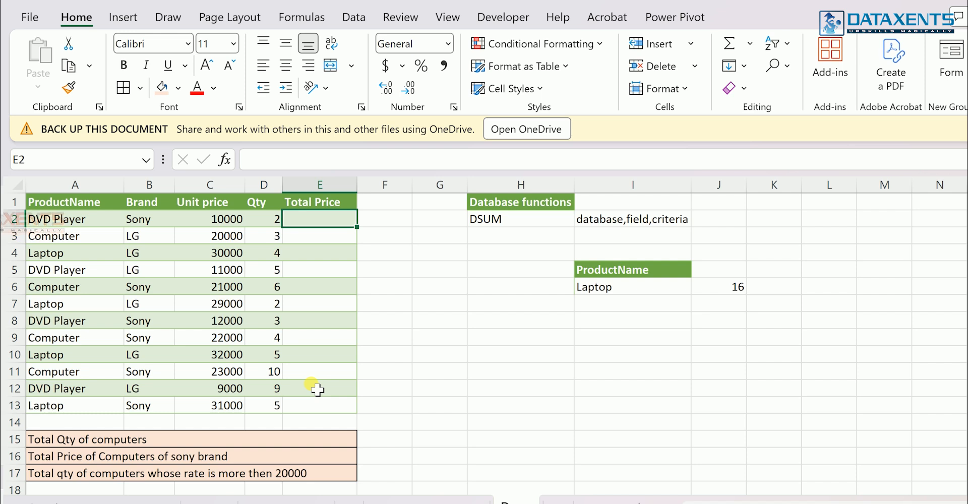
Calculate Total Price in E2 with =C2*D2 and fill the formula down to E13.
type("=")
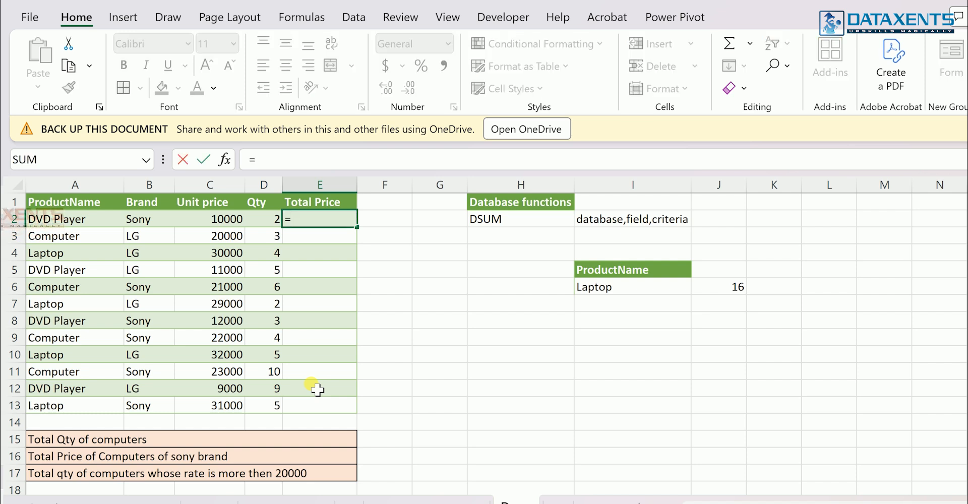
key("Left")
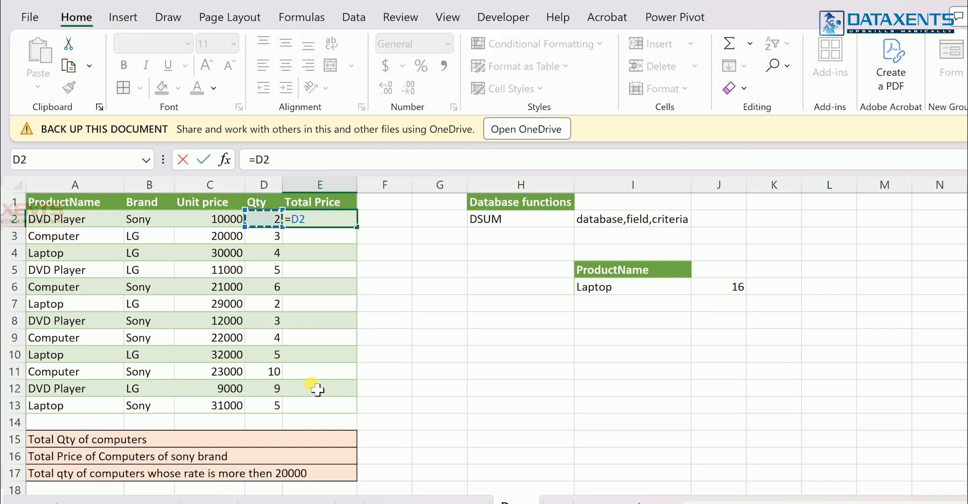
key("Left")
type("*")
key("Left")
key("Return")
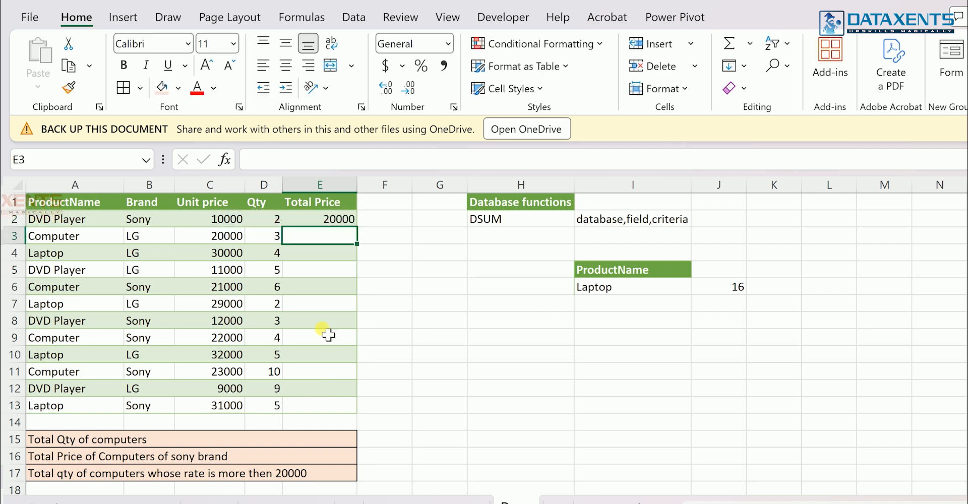
left_click(344, 218)
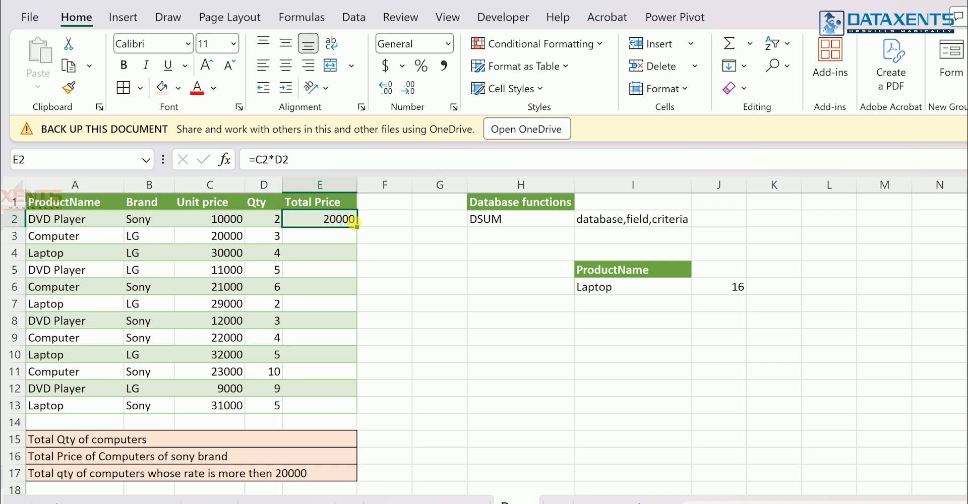
double_click(357, 228)
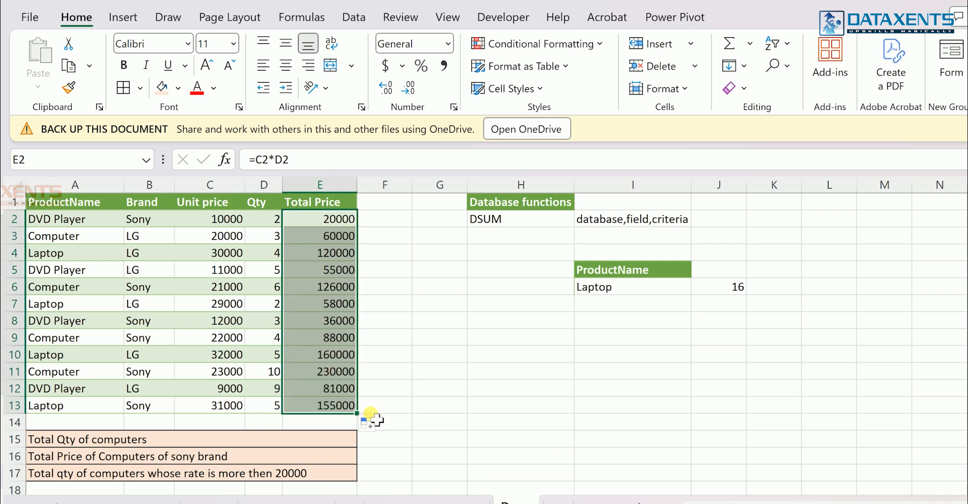
Set the Total Price fill in E2:E13 to Fill Without Formatting.
left_click(382, 423)
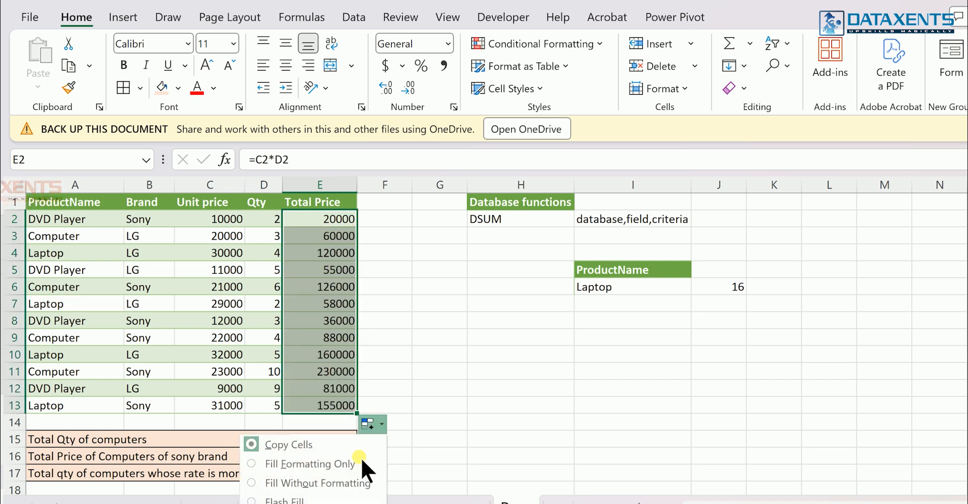
left_click(339, 484)
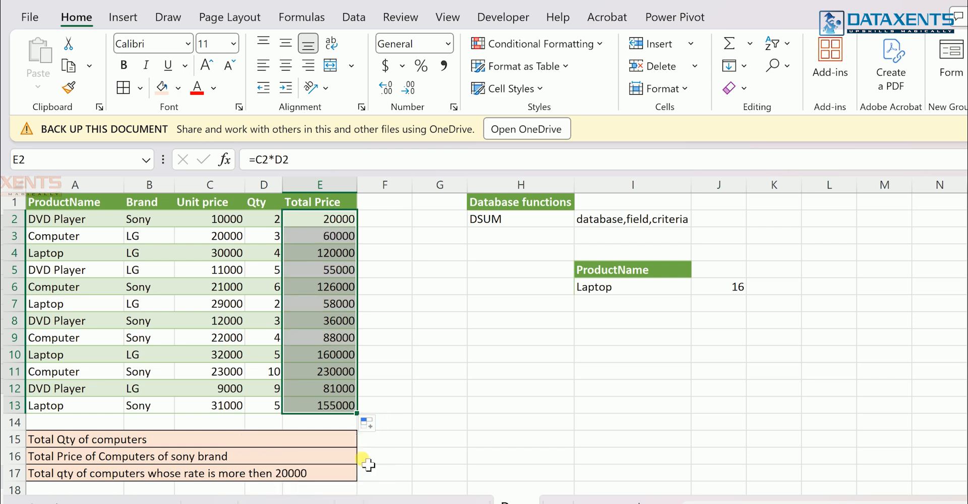
left_click(519, 410)
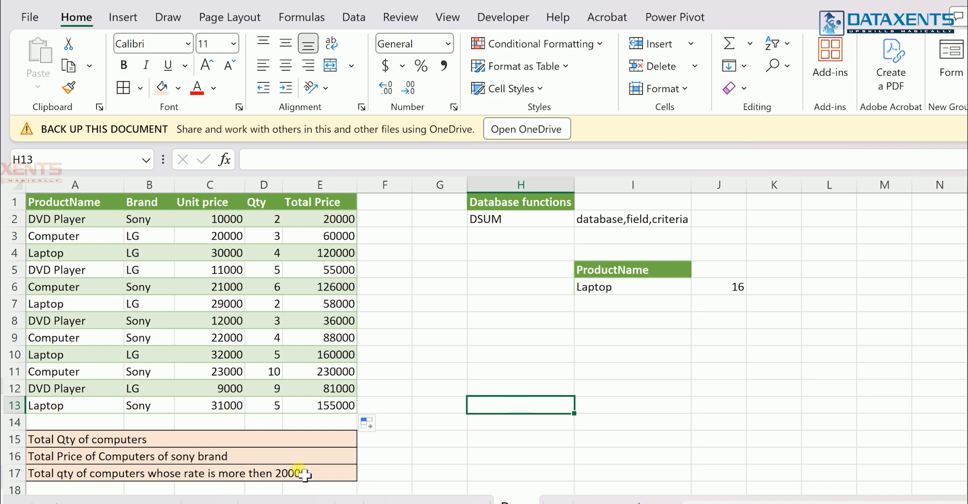
Copy Computer from A3 into I10 and the ProductName header from A1 into I9 as a second criteria range.
left_click(636, 322)
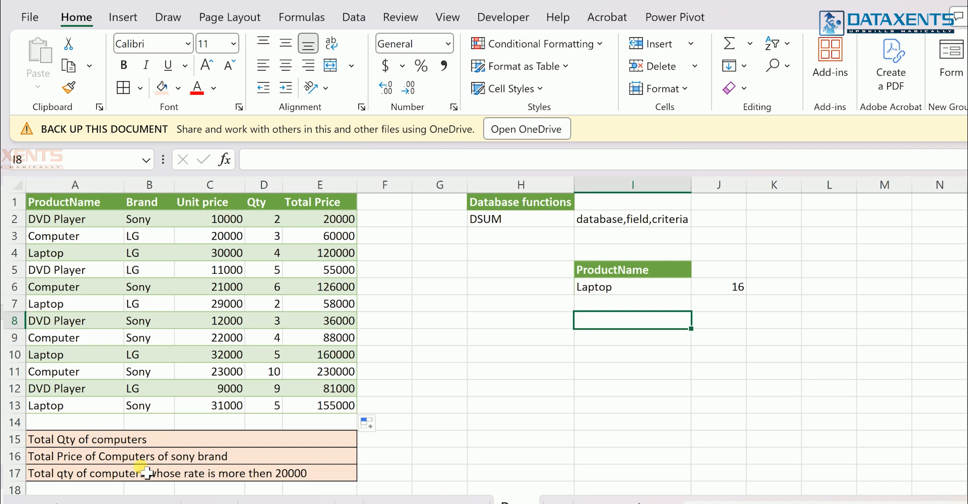
left_click(82, 243)
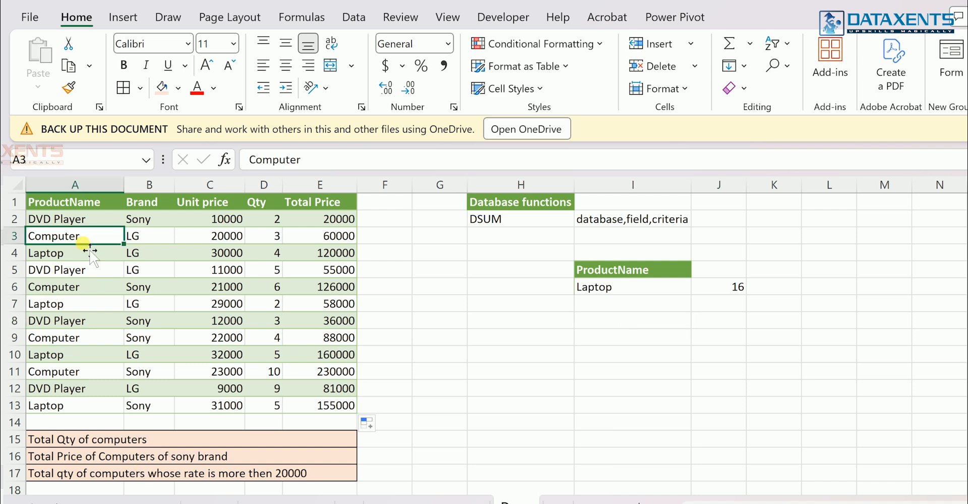
key("ctrl+c")
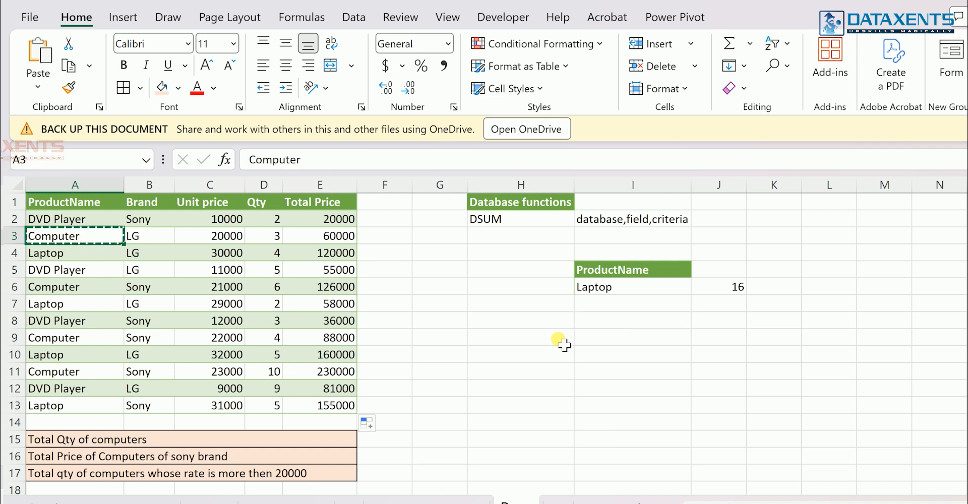
left_click(612, 360)
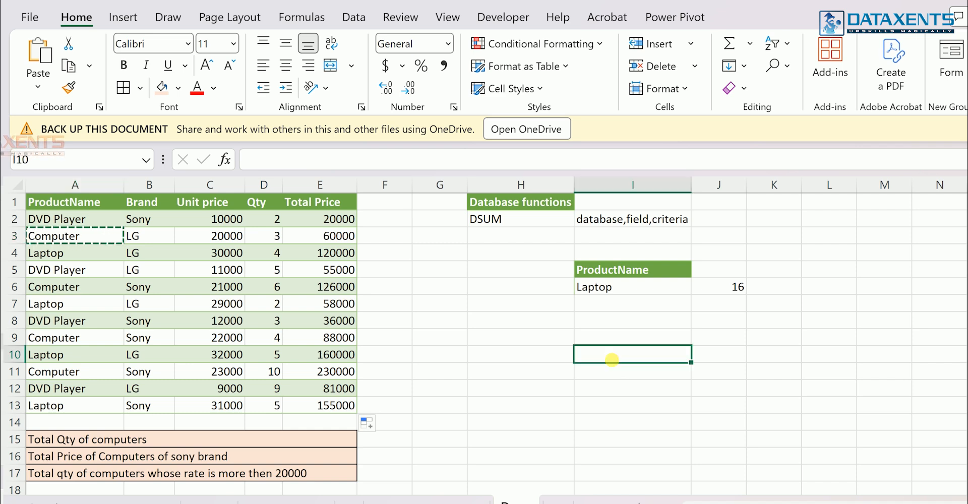
key("ctrl+v")
left_click(78, 206)
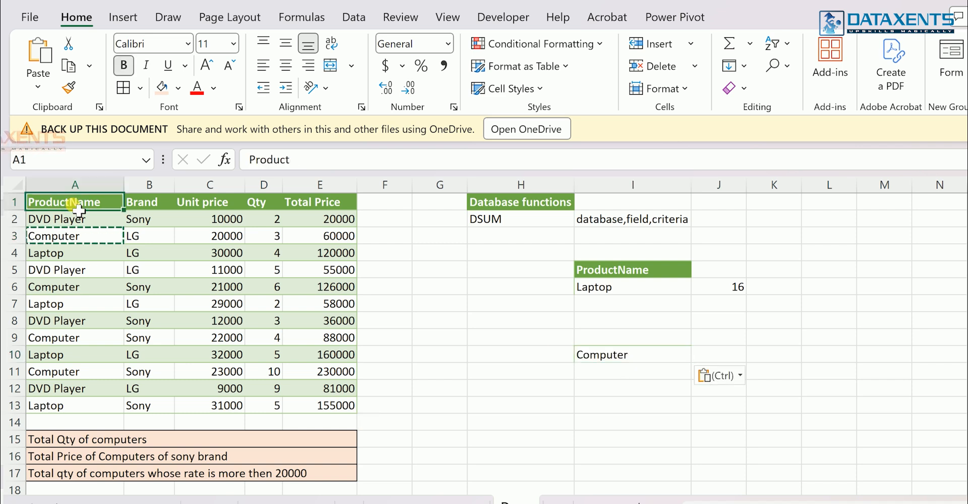
key("ctrl+c")
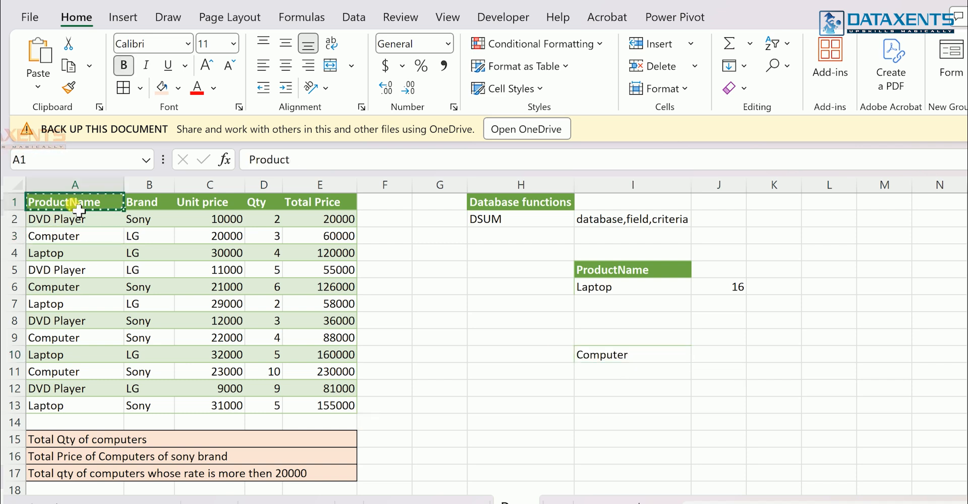
left_click(654, 340)
key("ctrl+v")
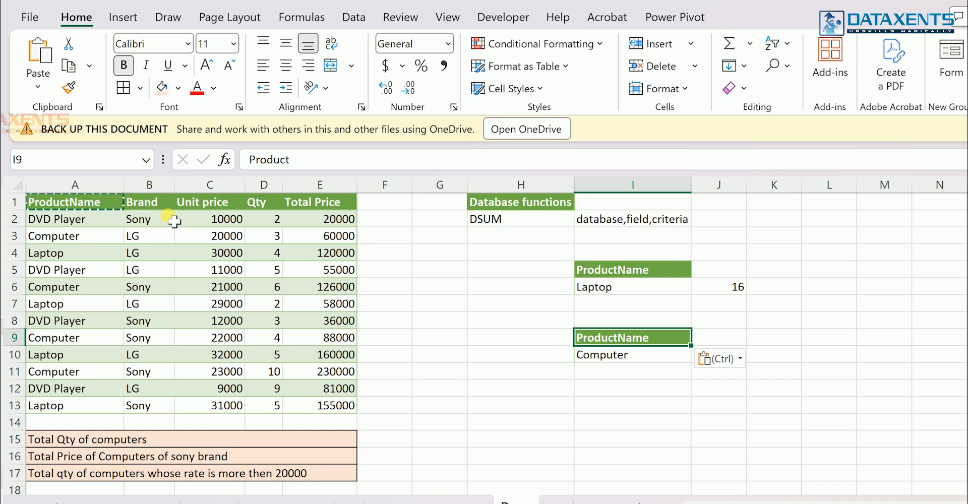
Copy the Brand header and Sony from B1:B2 into J9:J10 beside the product criterion.
left_click_drag(157, 204, 156, 225)
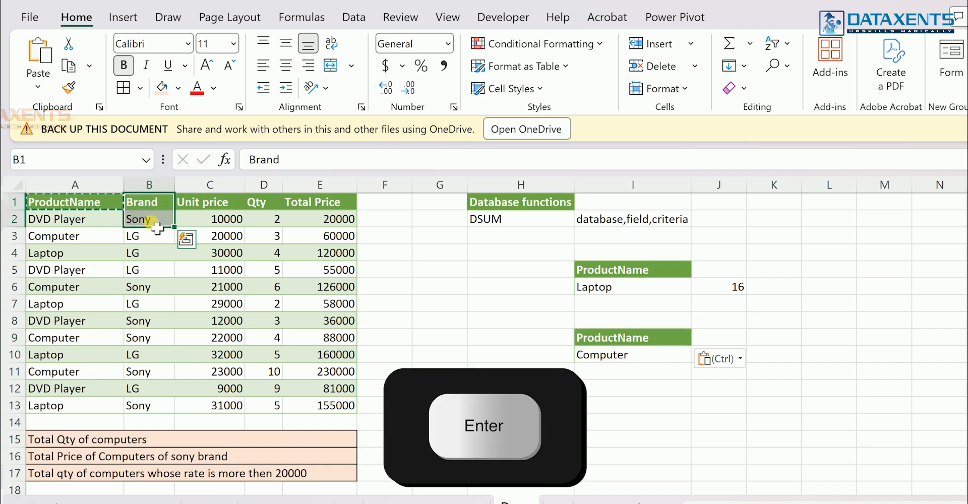
key("ctrl+c")
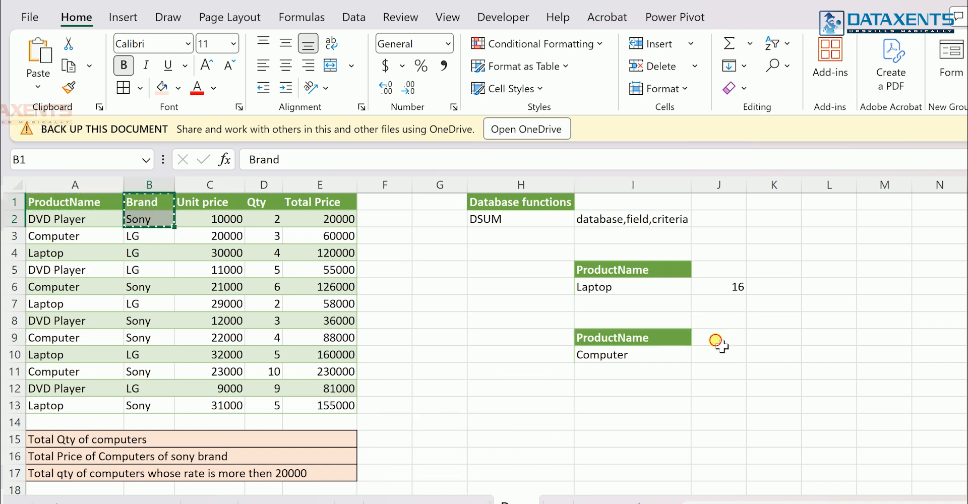
left_click(716, 340)
key("ctrl+v")
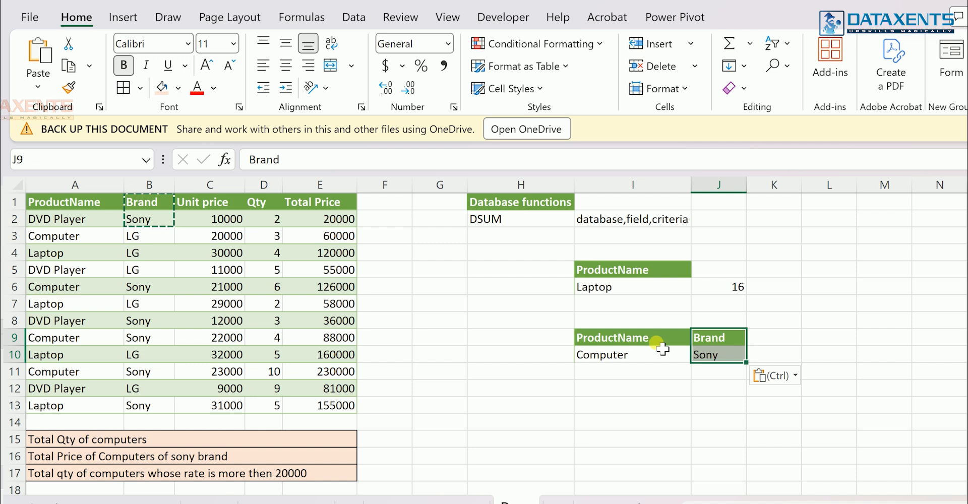
left_click_drag(643, 341, 720, 366)
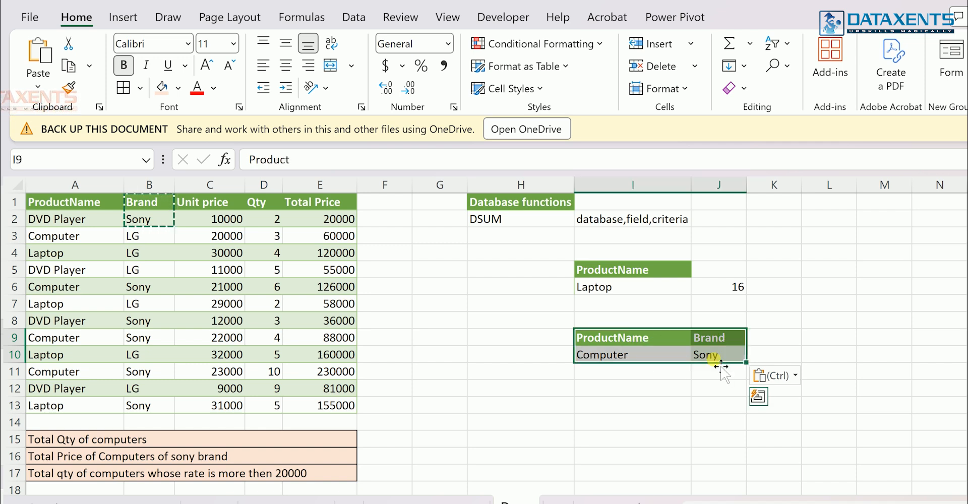
Sum the Total Price of Sony computers in cell K10 with =dsum(A1:E13,E1,I9:J10).
left_click(777, 356)
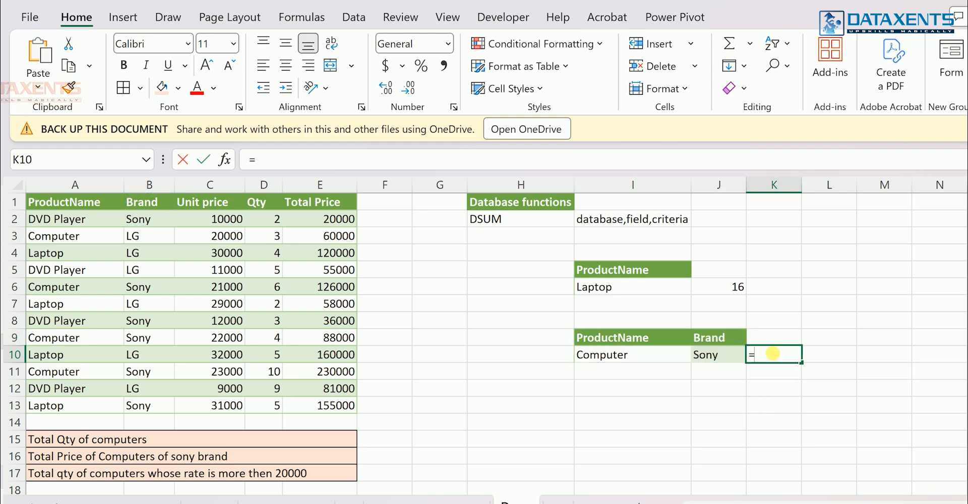
type("=dsum(")
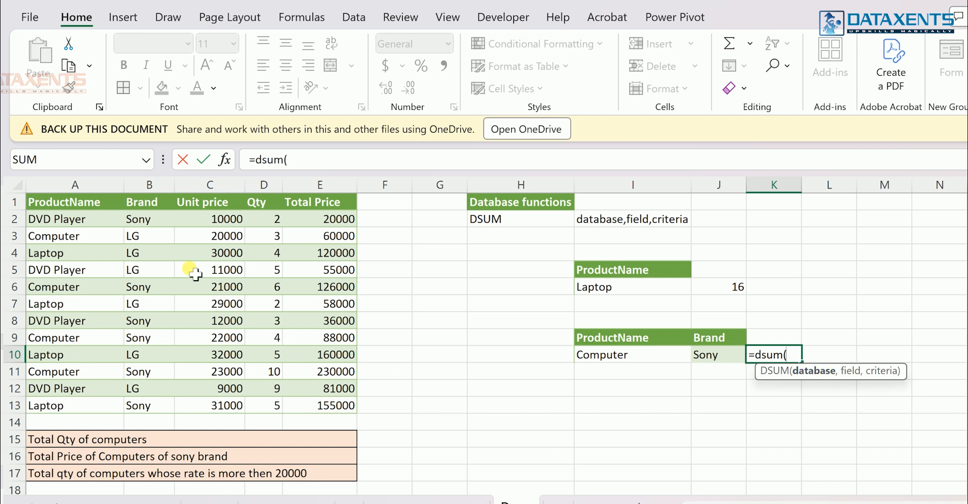
left_click_drag(81, 203, 346, 406)
type(",")
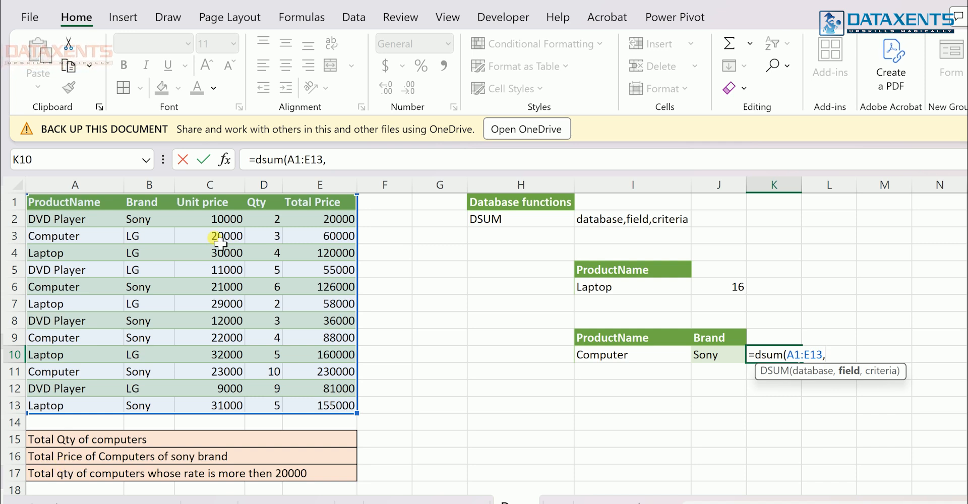
left_click(333, 203)
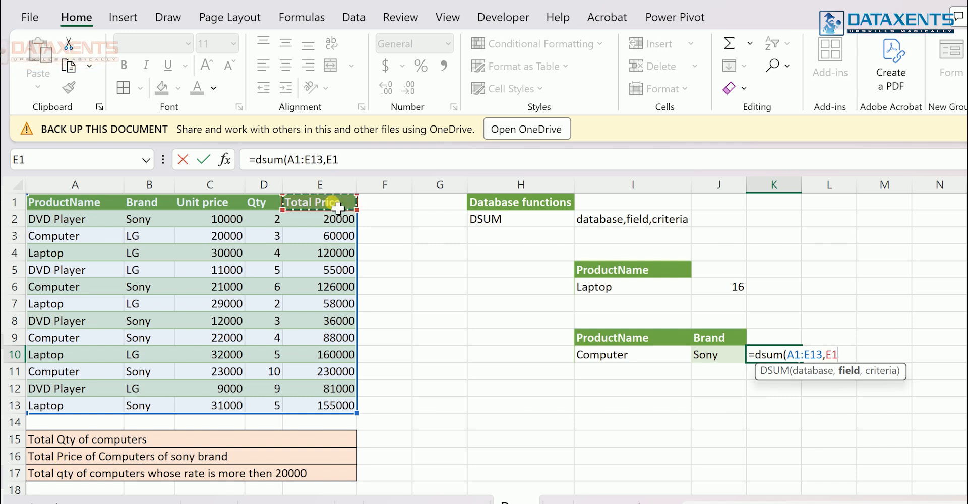
type(",")
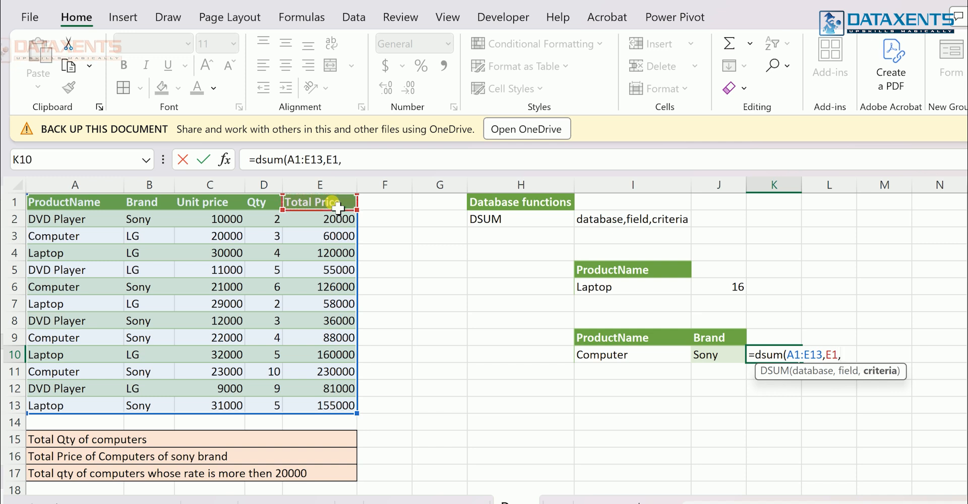
left_click(632, 339)
left_click_drag(661, 372, 698, 361)
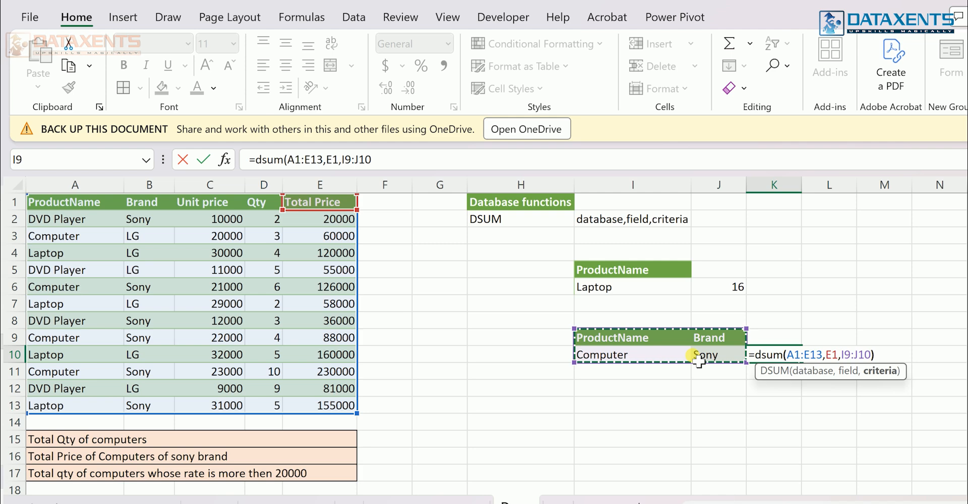
key("Return")
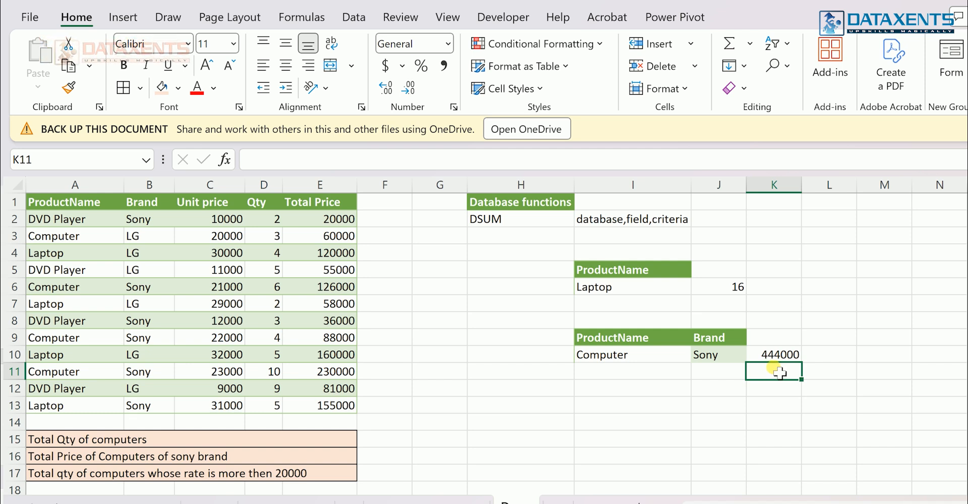
Copy the ProductName and Computer criteria from I9:I10 into I13:I14.
left_click(619, 407)
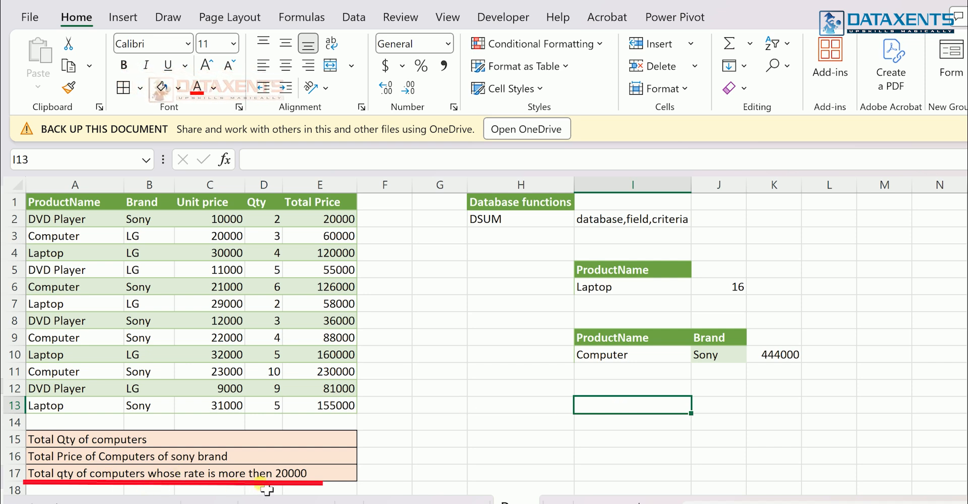
left_click(612, 342)
left_click_drag(612, 345, 619, 351)
key("ctrl+c")
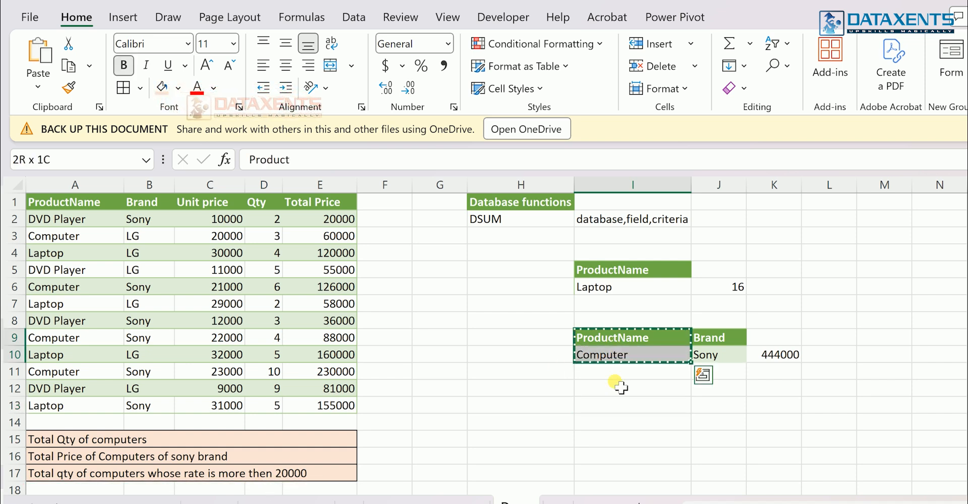
left_click(612, 404)
key("ctrl+v")
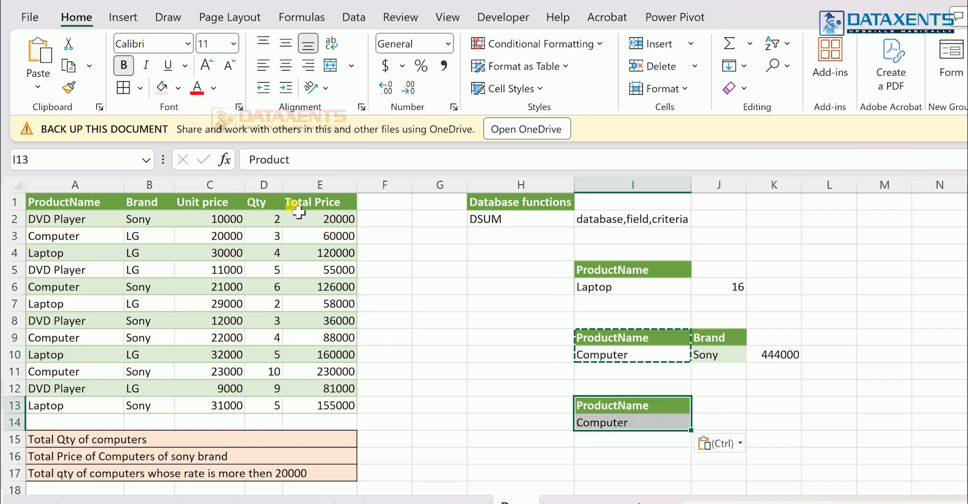
Copy the Unit price header from C1 into J13 and enter the criterion >20000 in J14.
left_click(206, 206)
key("ctrl+c")
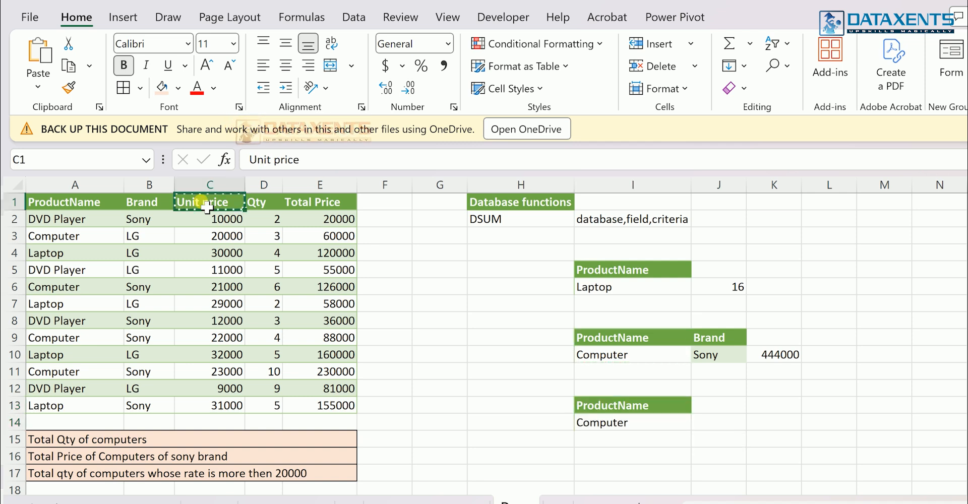
left_click(729, 404)
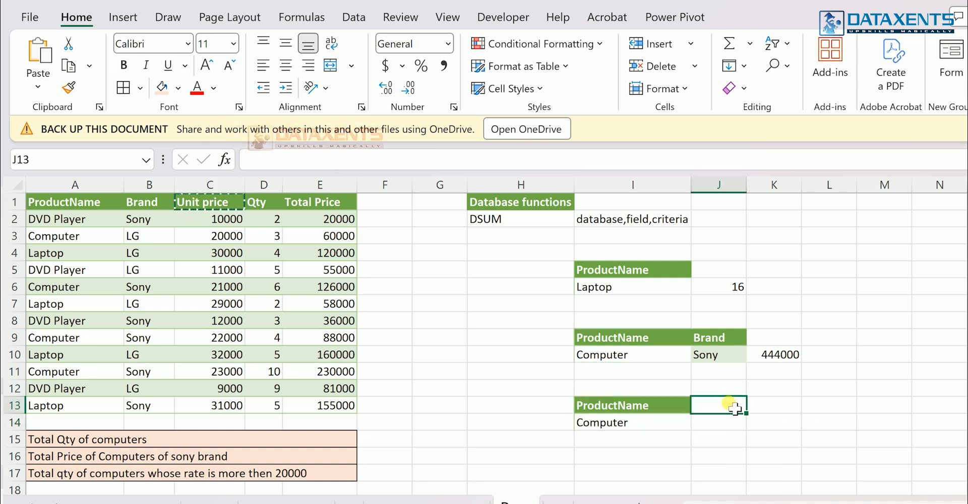
key("ctrl+v")
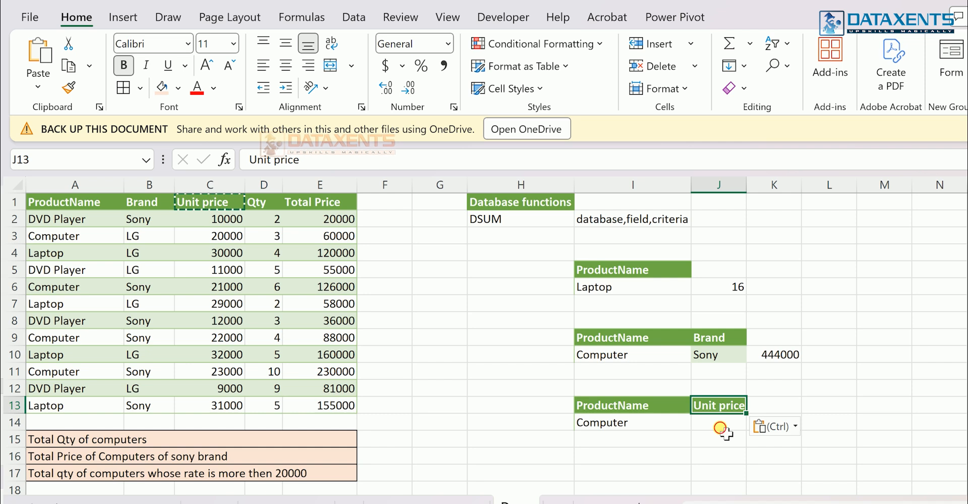
left_click(726, 435)
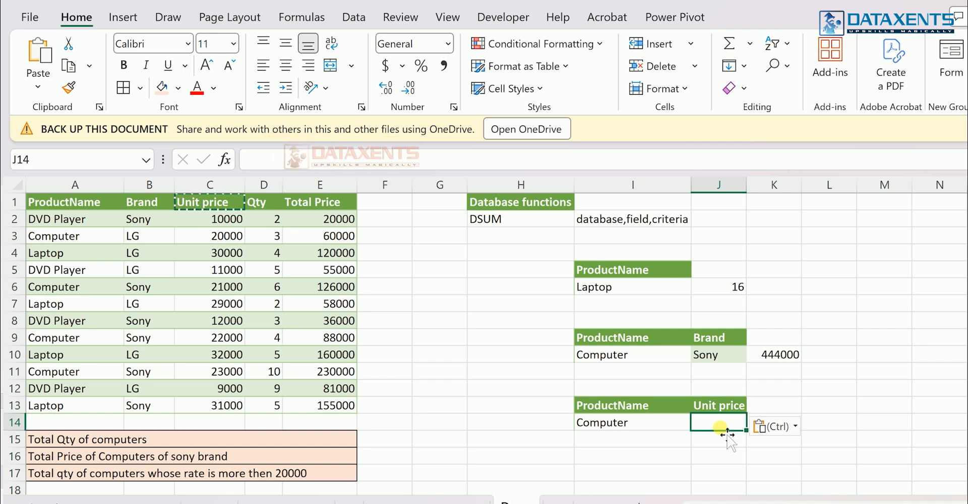
type(">")
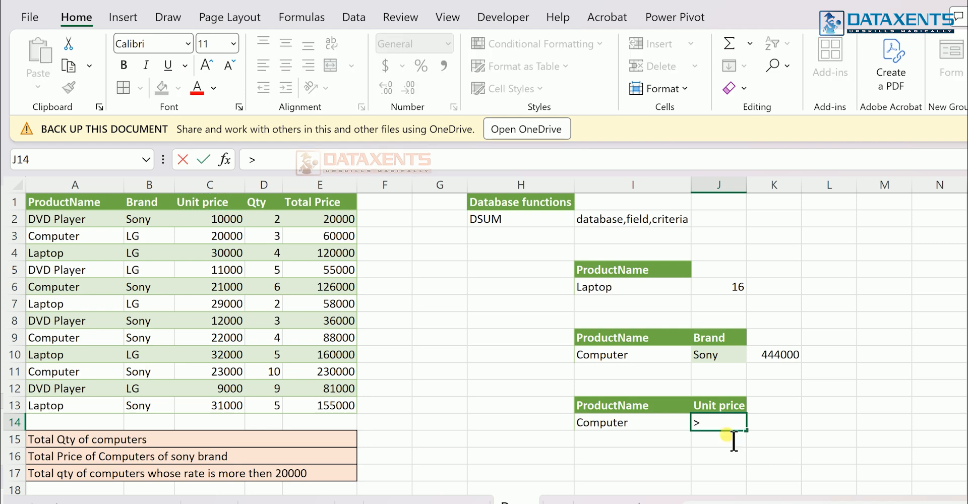
type("20000")
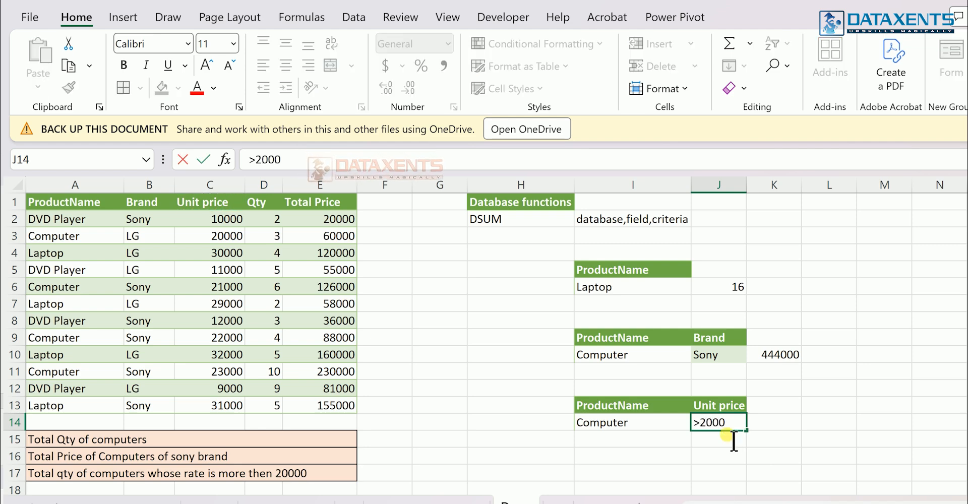
left_click(777, 440)
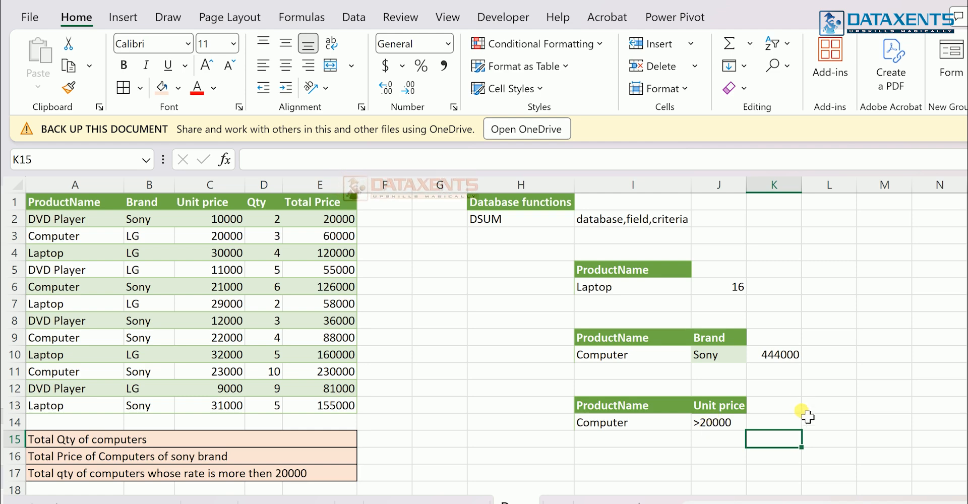
Sum the Qty of computers with a unit price above 20000 in cell K14 with =dsum(A1:E13,D1,I13:J14).
left_click(781, 424)
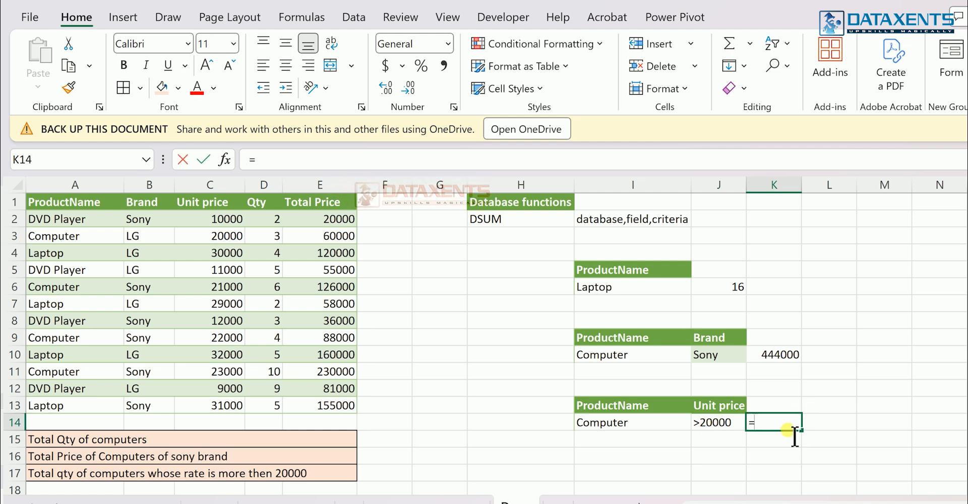
type("=s")
key("BackSpace")
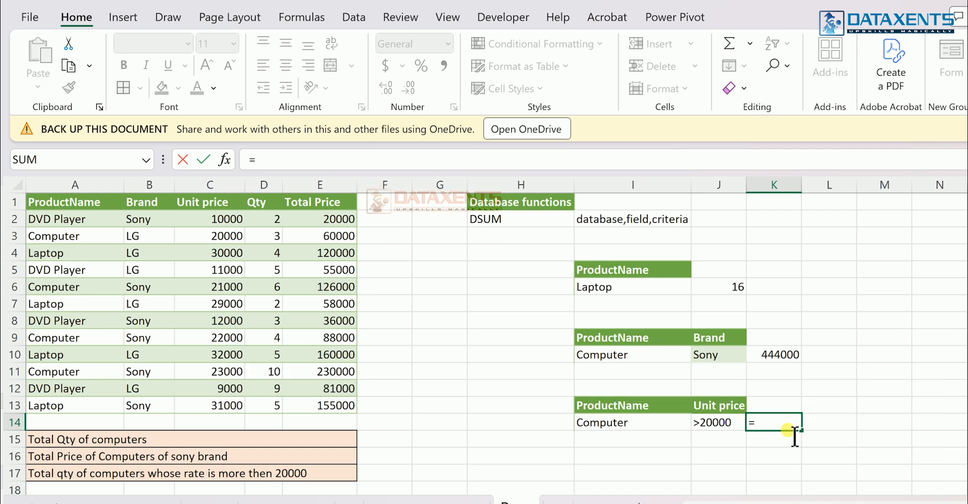
type("dsum(")
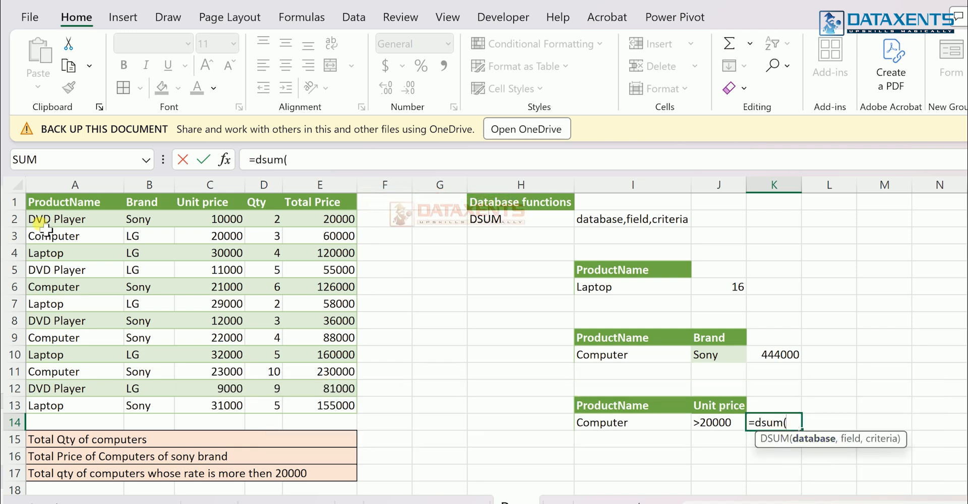
left_click(40, 204)
left_click_drag(40, 204, 329, 411)
type(",")
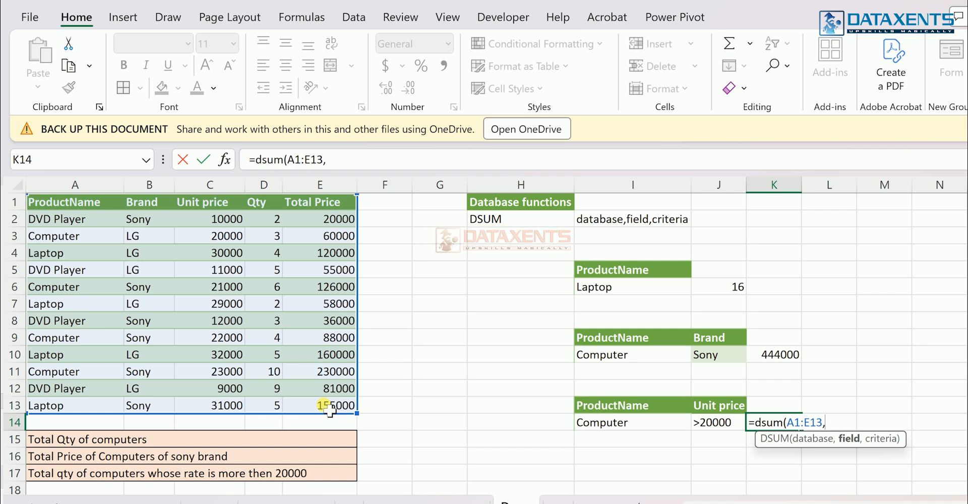
left_click(265, 202)
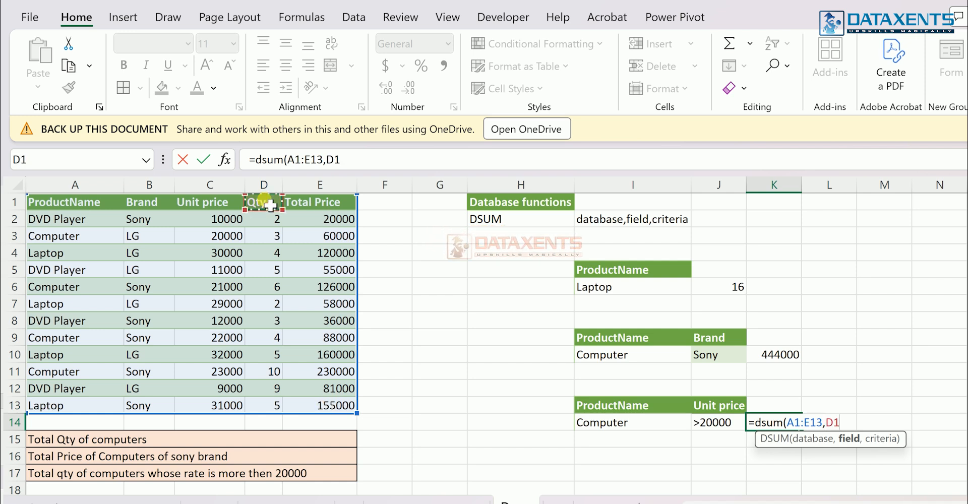
type(",")
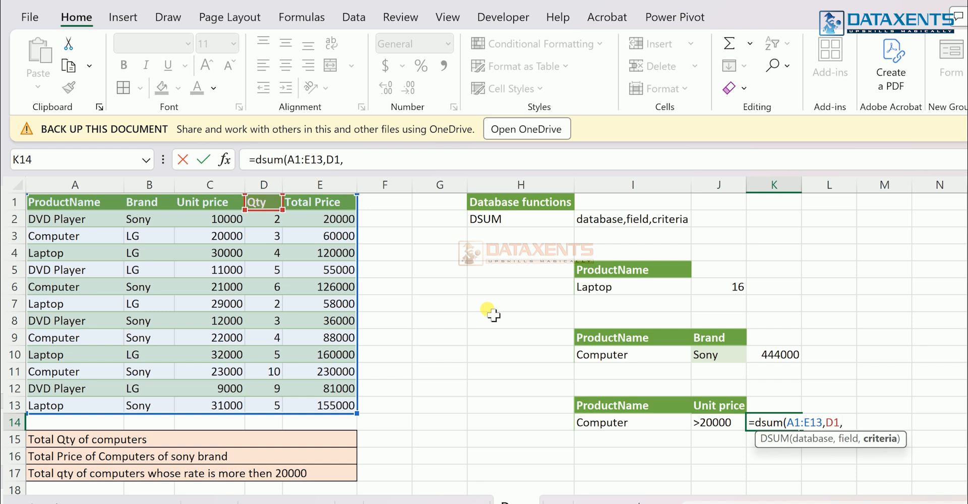
left_click(615, 405)
left_click_drag(671, 443, 720, 430)
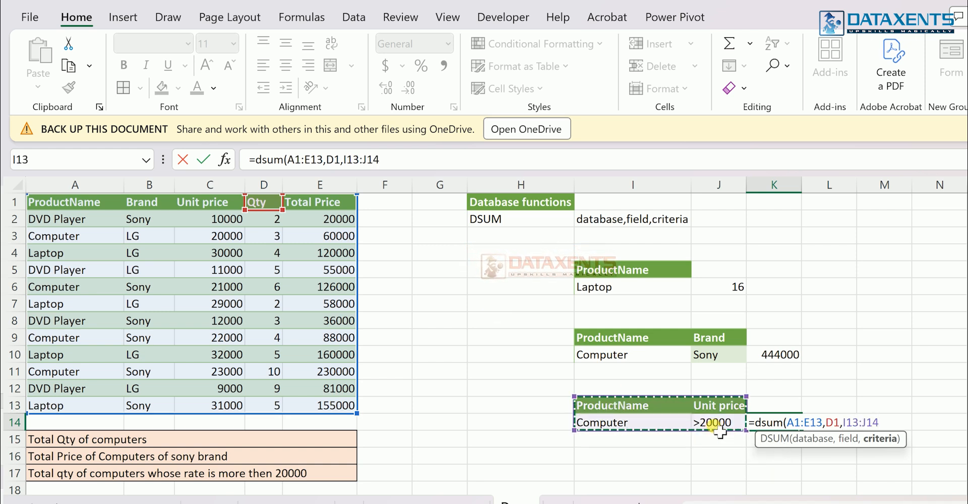
key("Return")
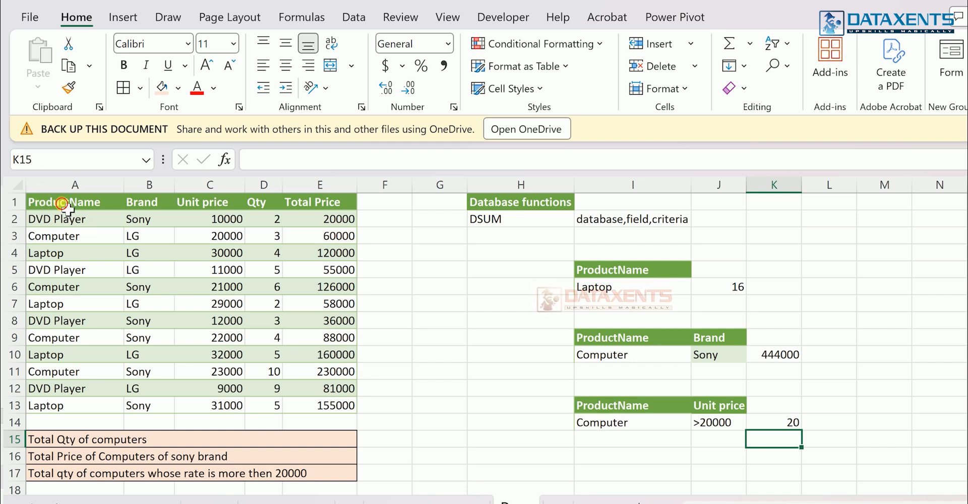
Add filters to the header row A1:E1 and filter the ProductName column to show only Computer.
left_click_drag(63, 205, 319, 204)
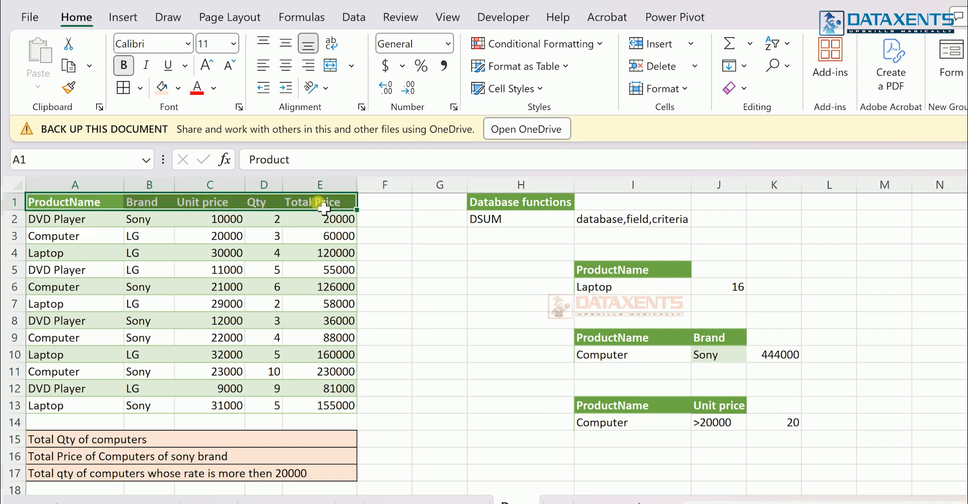
key("ctrl+shift+l")
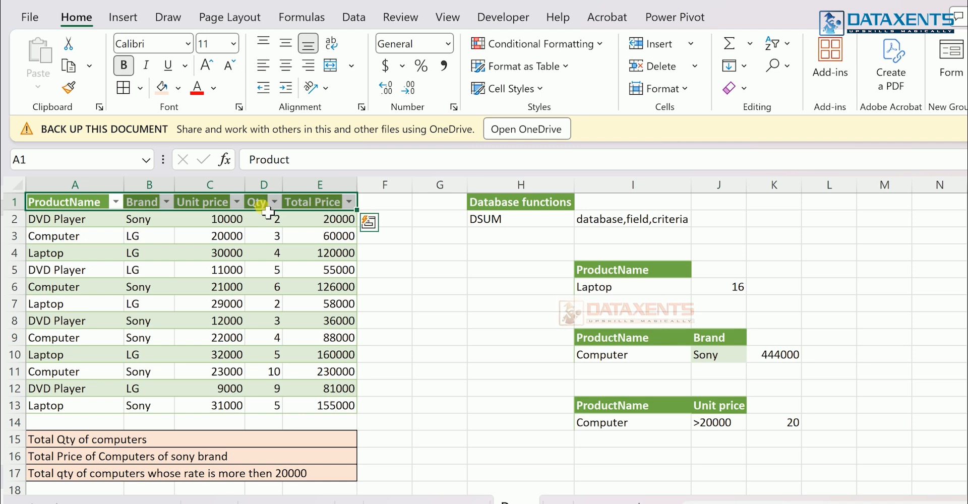
left_click(115, 203)
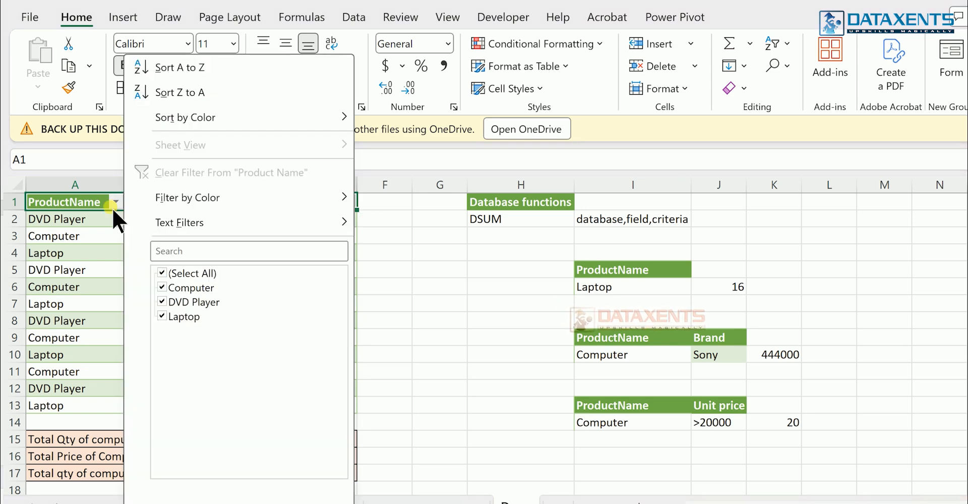
left_click(161, 273)
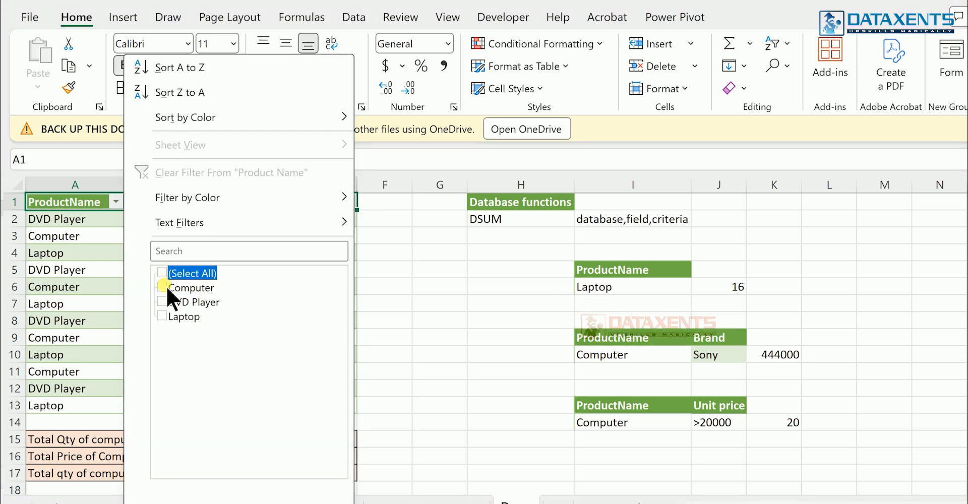
left_click(163, 286)
left_click(270, 503)
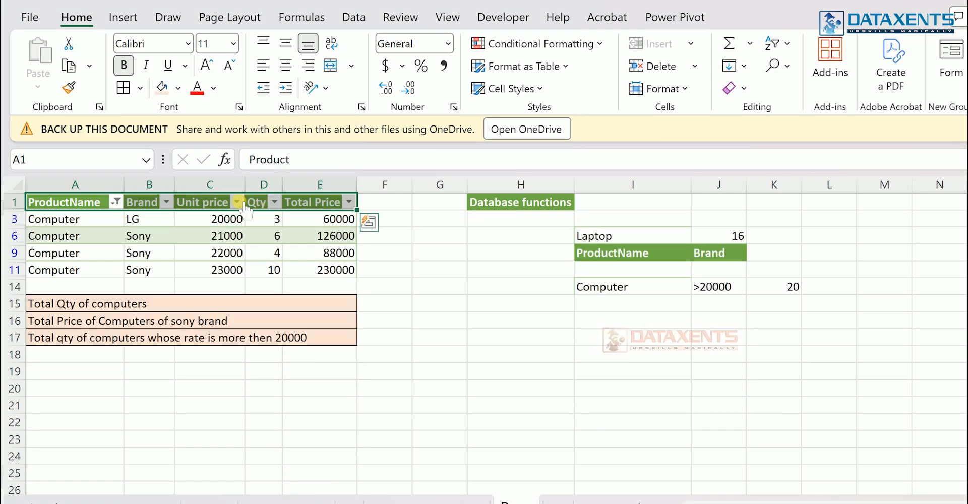
Check the Unit price and Qty cells of the filtered computer rows priced above 20000 against the DSUM result.
left_click_drag(207, 237, 210, 271)
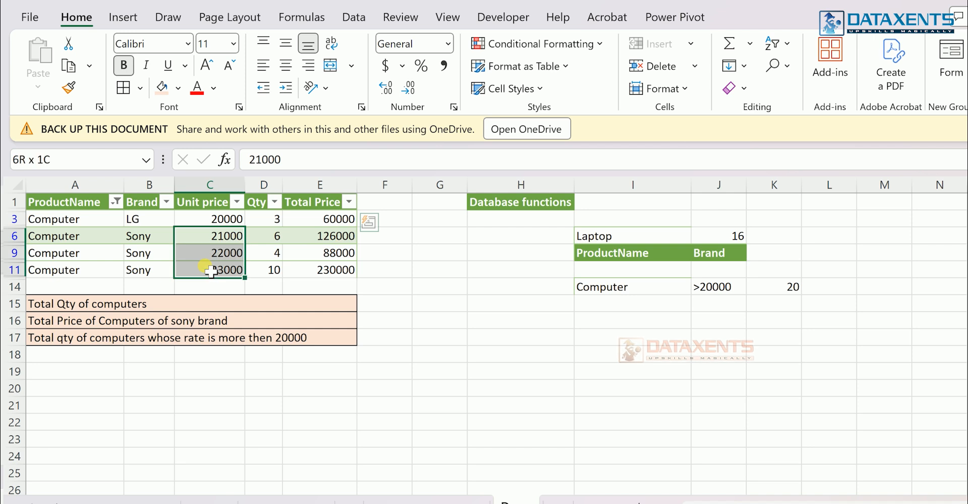
left_click(273, 272)
left_click(265, 251)
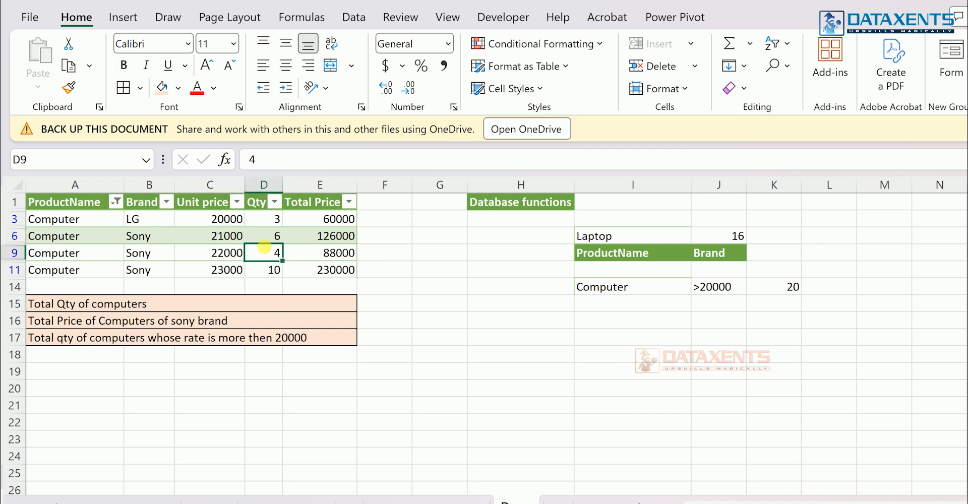
left_click(260, 237)
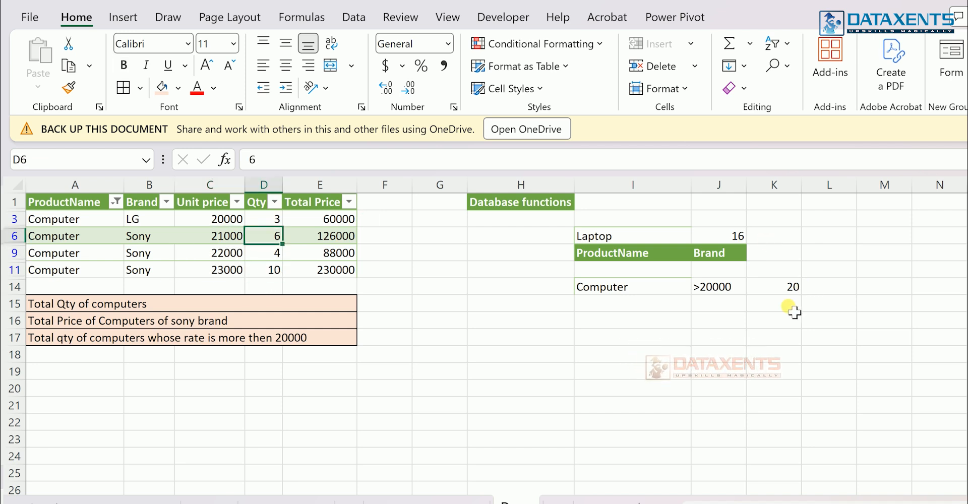